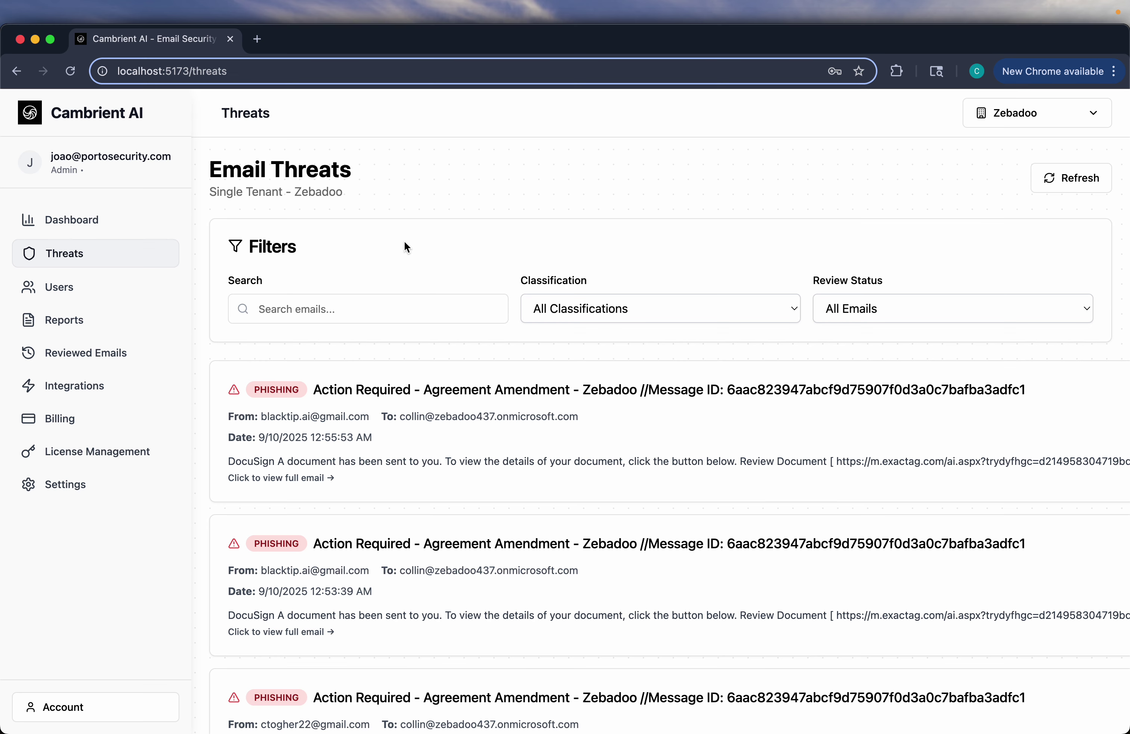
Step: Switch the tenant to Blacktip Security and look through its list of email threats
click(965, 117)
click(1011, 183)
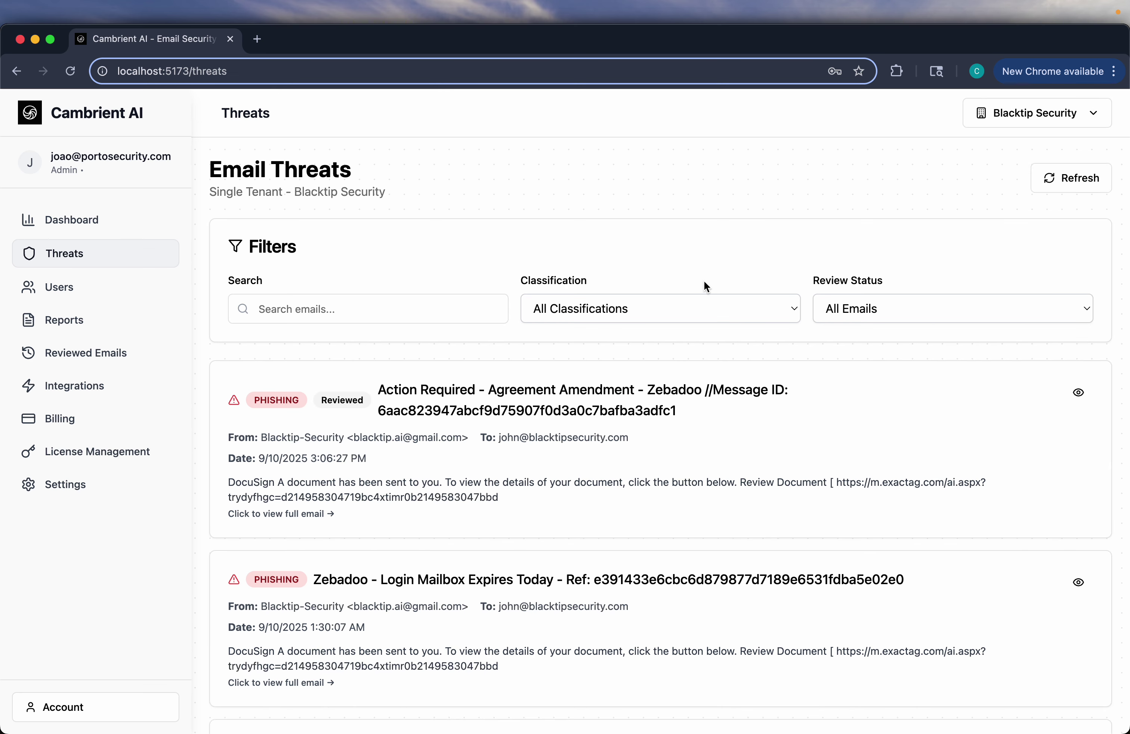
scroll(731, 431, down, 5)
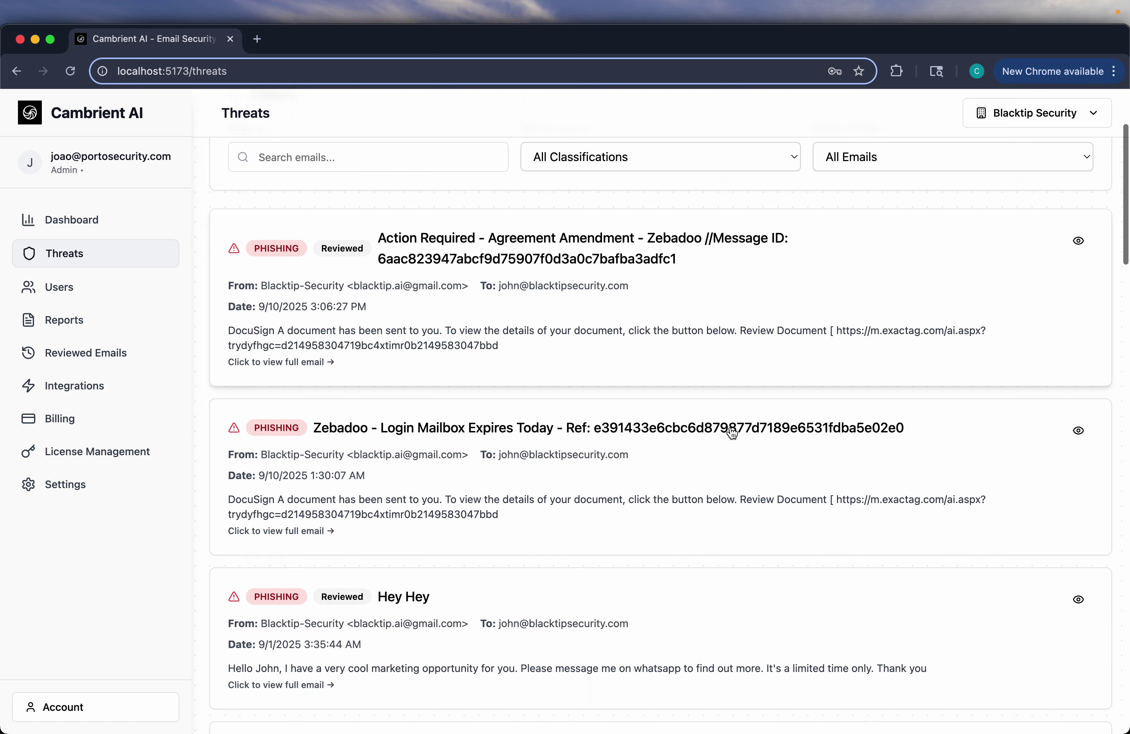
scroll(732, 431, up, 1)
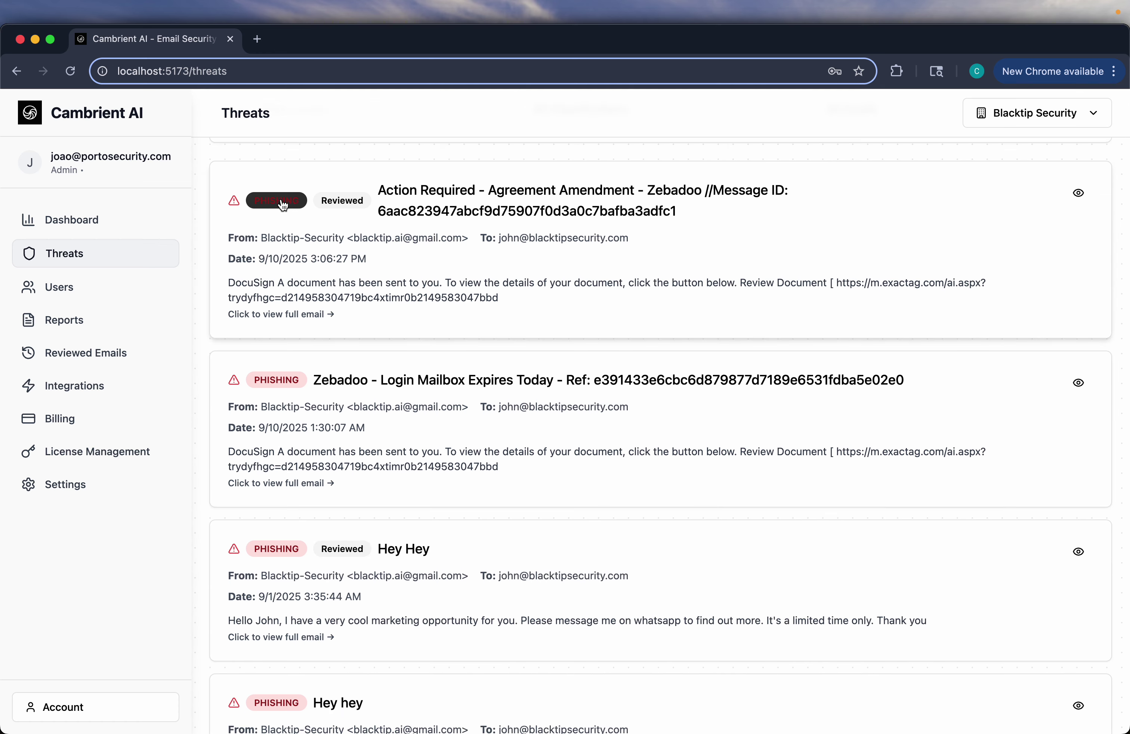
scroll(344, 428, down, 10)
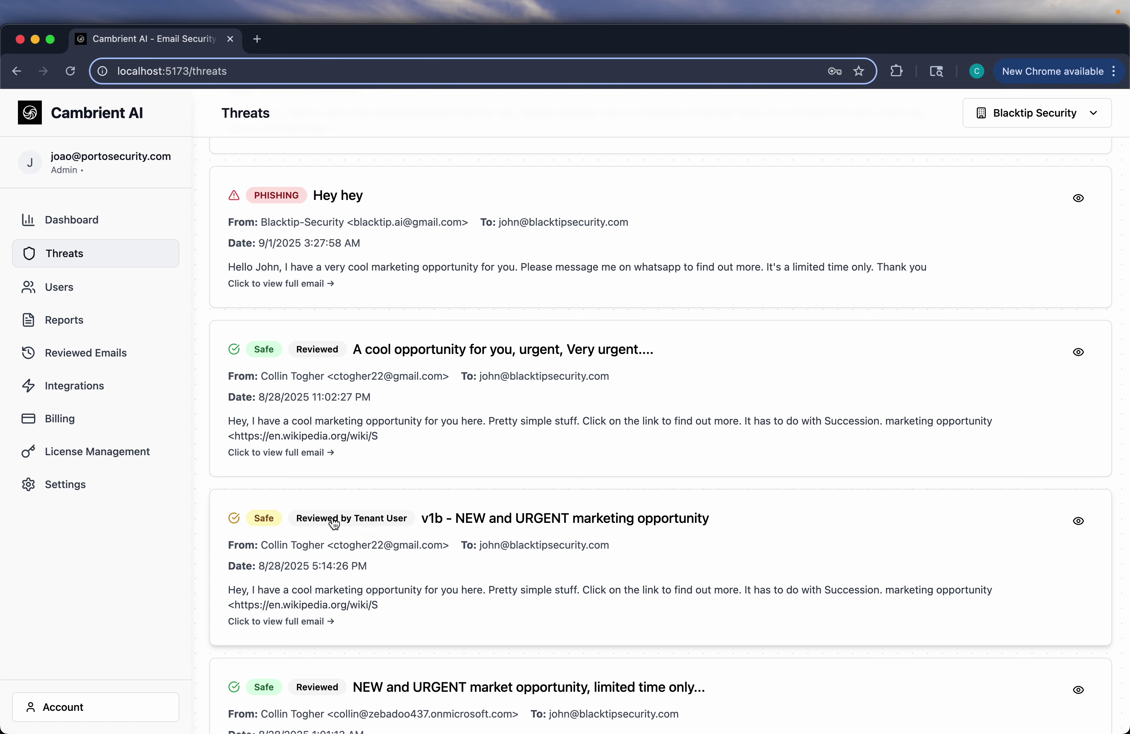
scroll(332, 523, up, 1)
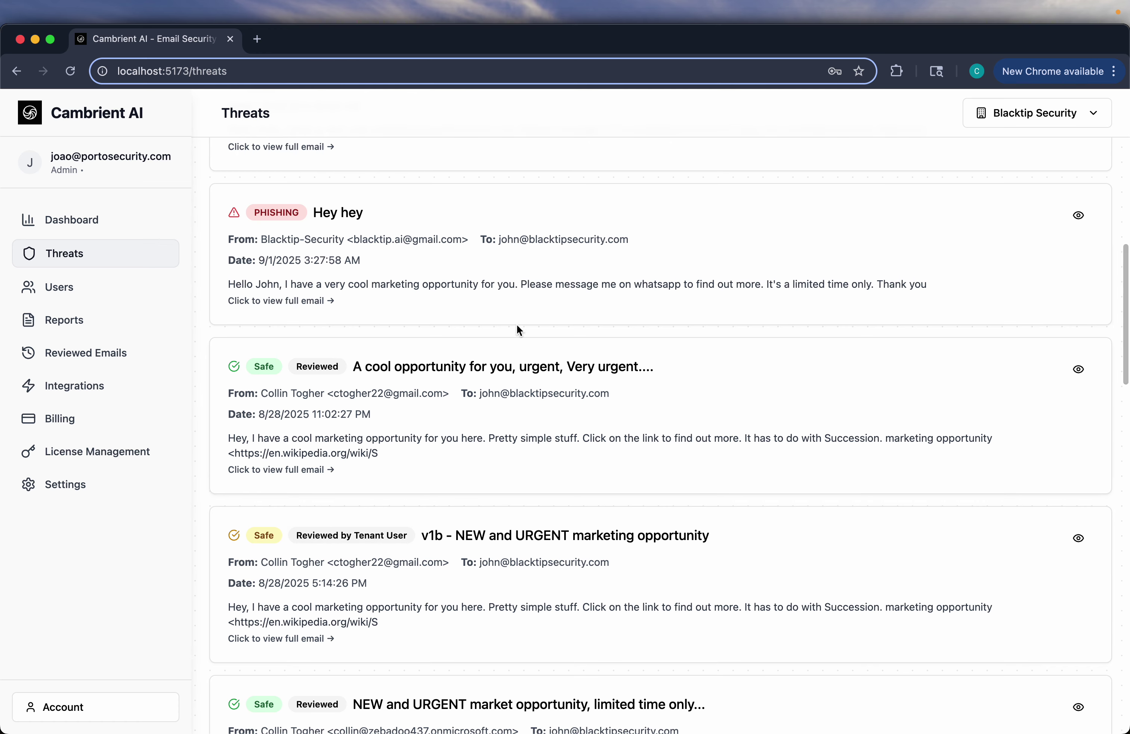
Step: Mark the unreviewed "Hey hey" phishing email of 9/1/2025 3:27:58 AM as a threat with the note "This is phishing"
click(525, 287)
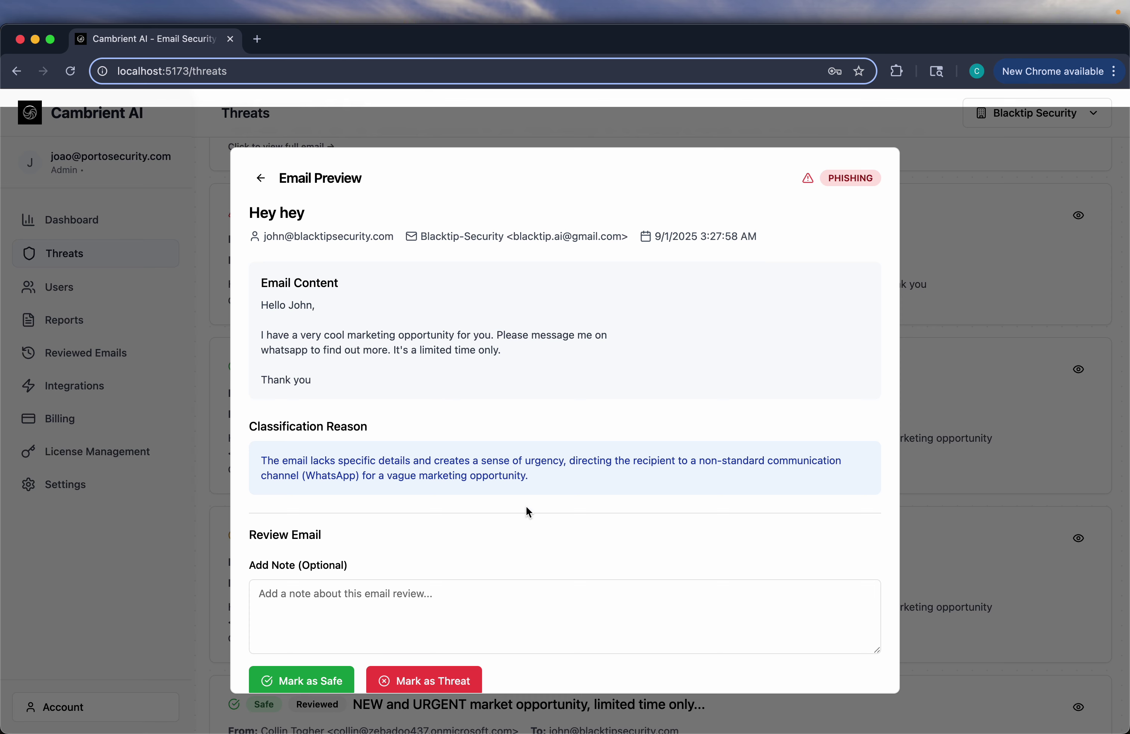
scroll(528, 513, down, 1)
click(445, 579)
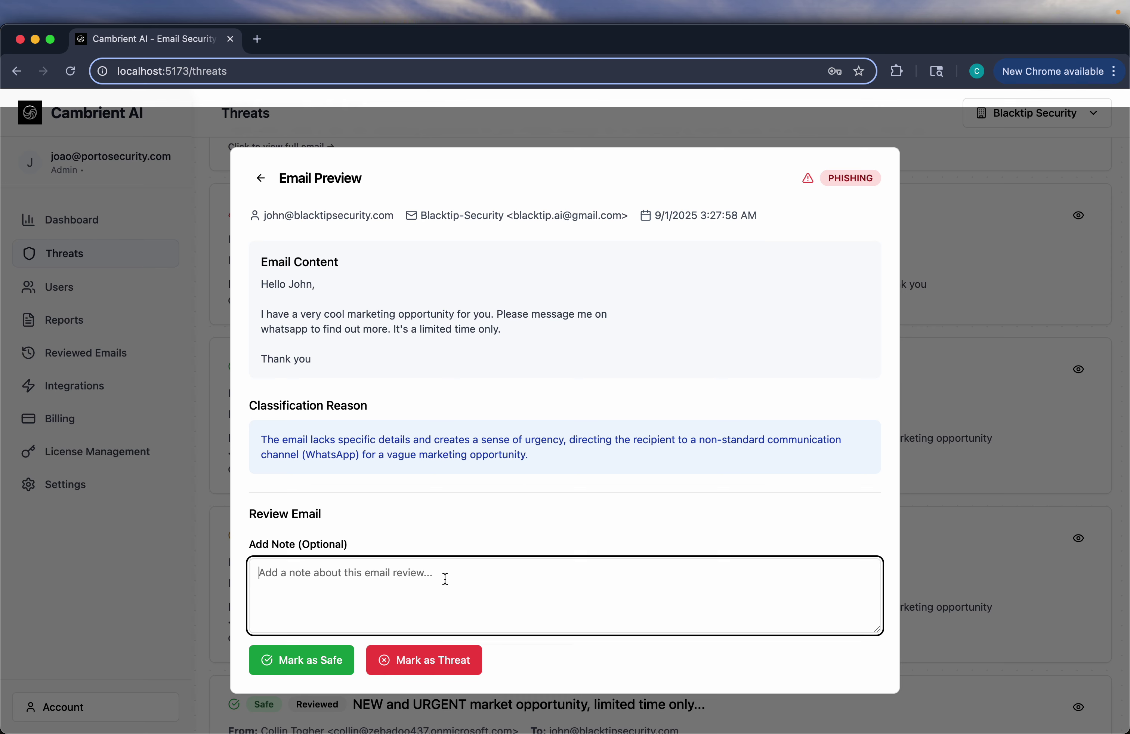
text(This)
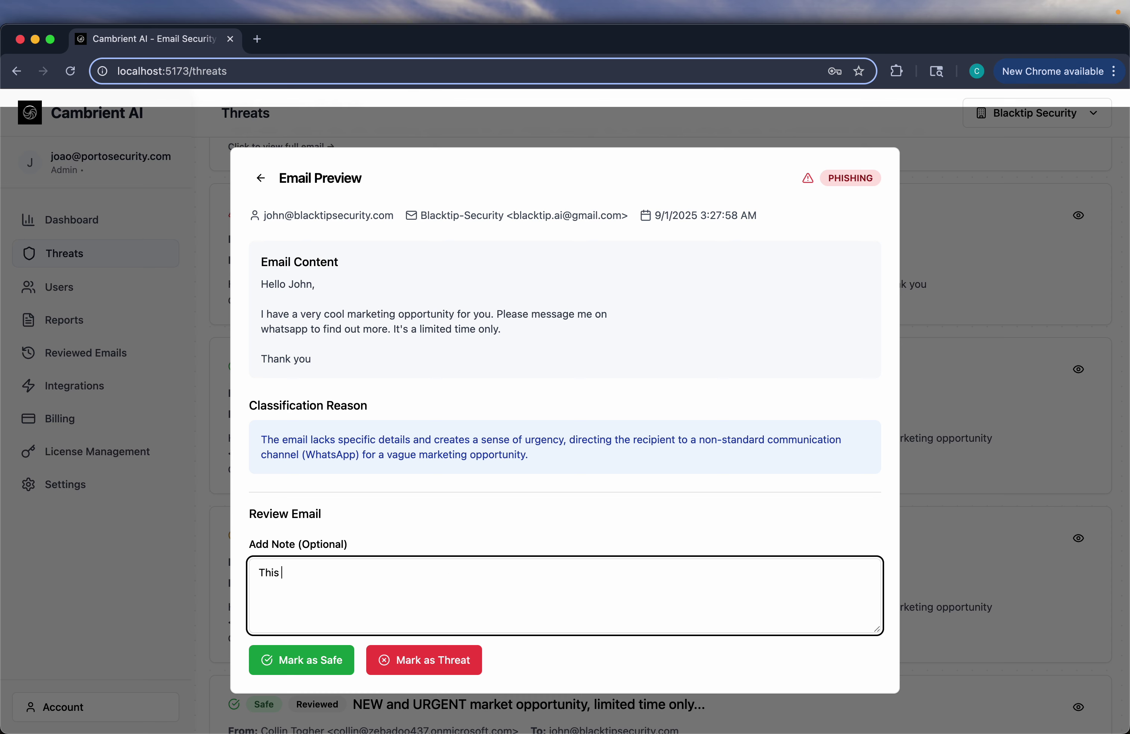
text( is phishing)
click(468, 671)
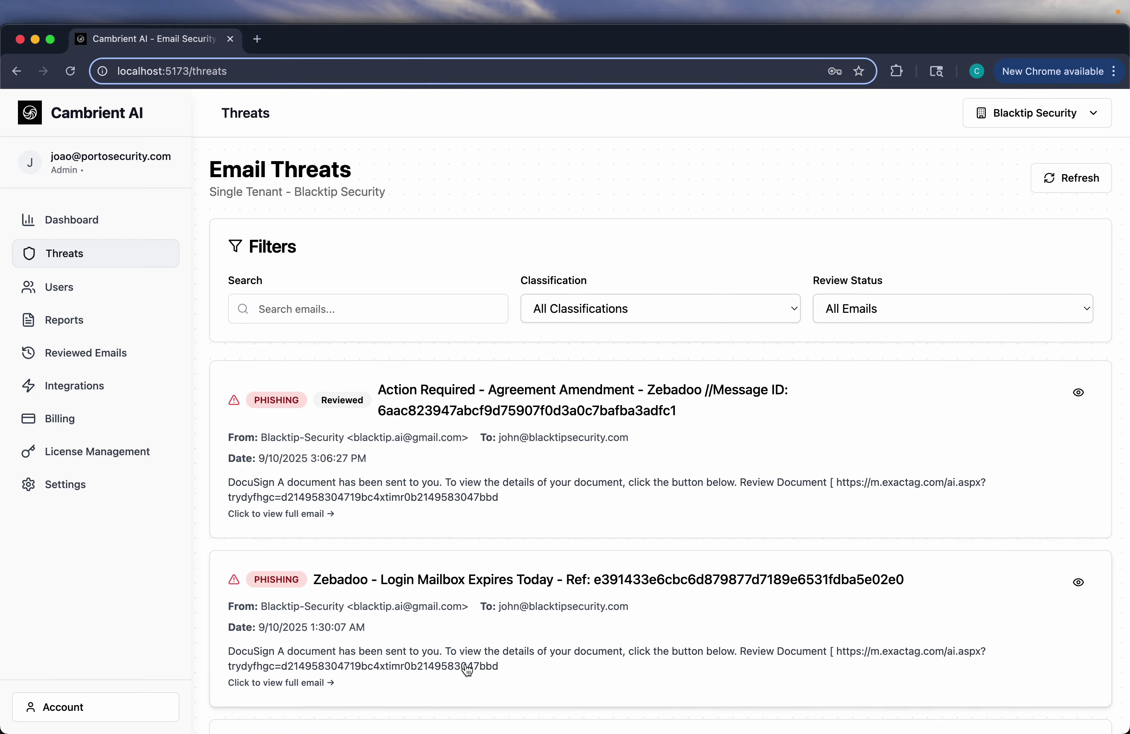
Step: Show the users of the Zebadoo tenant
click(97, 295)
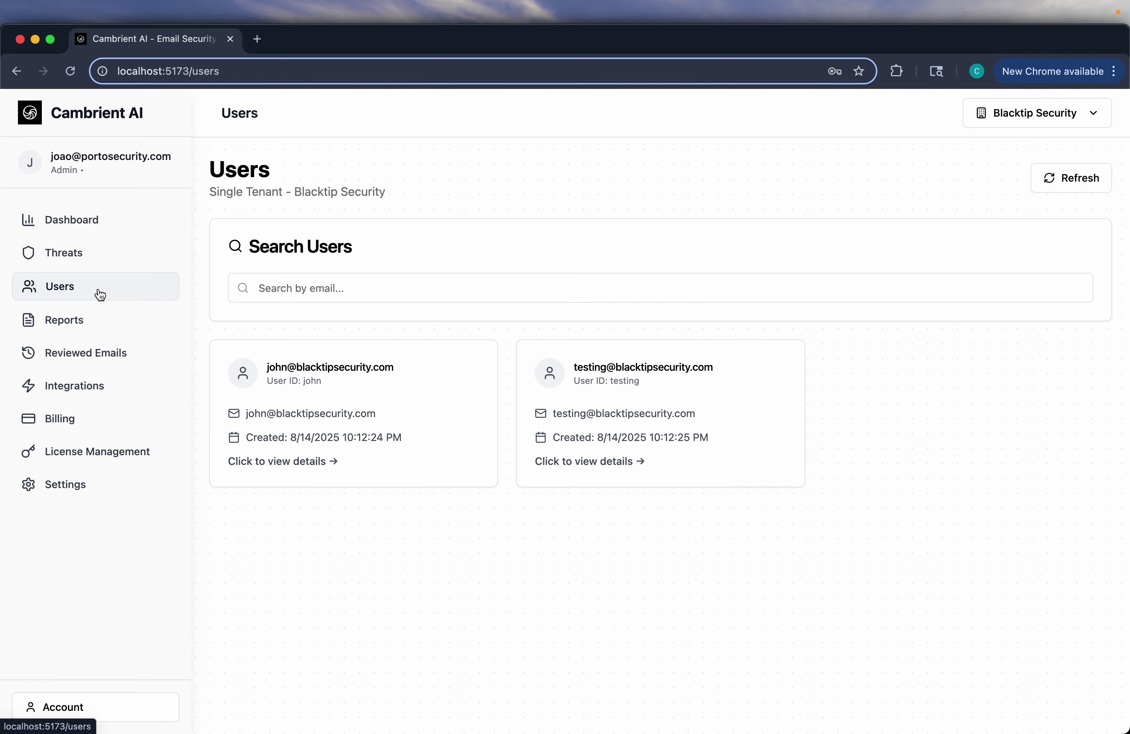
click(1007, 121)
click(1019, 309)
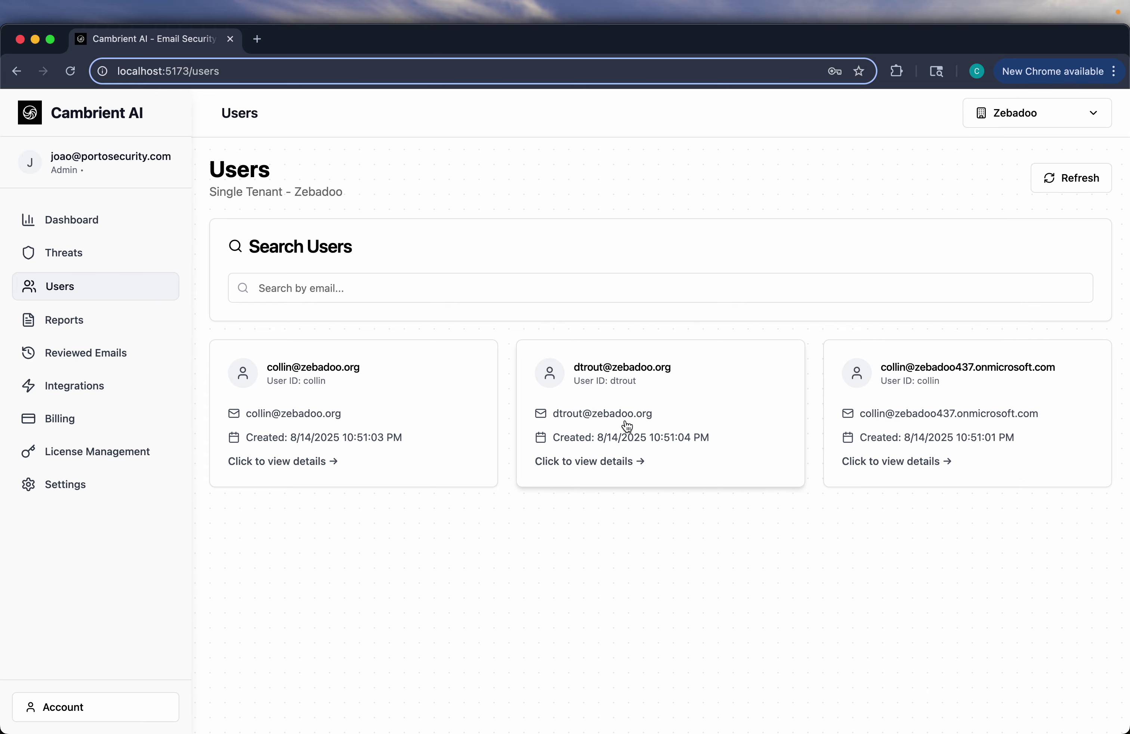
Step: Examine the email activity of the user on the onmicrosoft.com domain, including a preview of the 9/10/2025 12:53:39 AM threat, and close the details
click(937, 395)
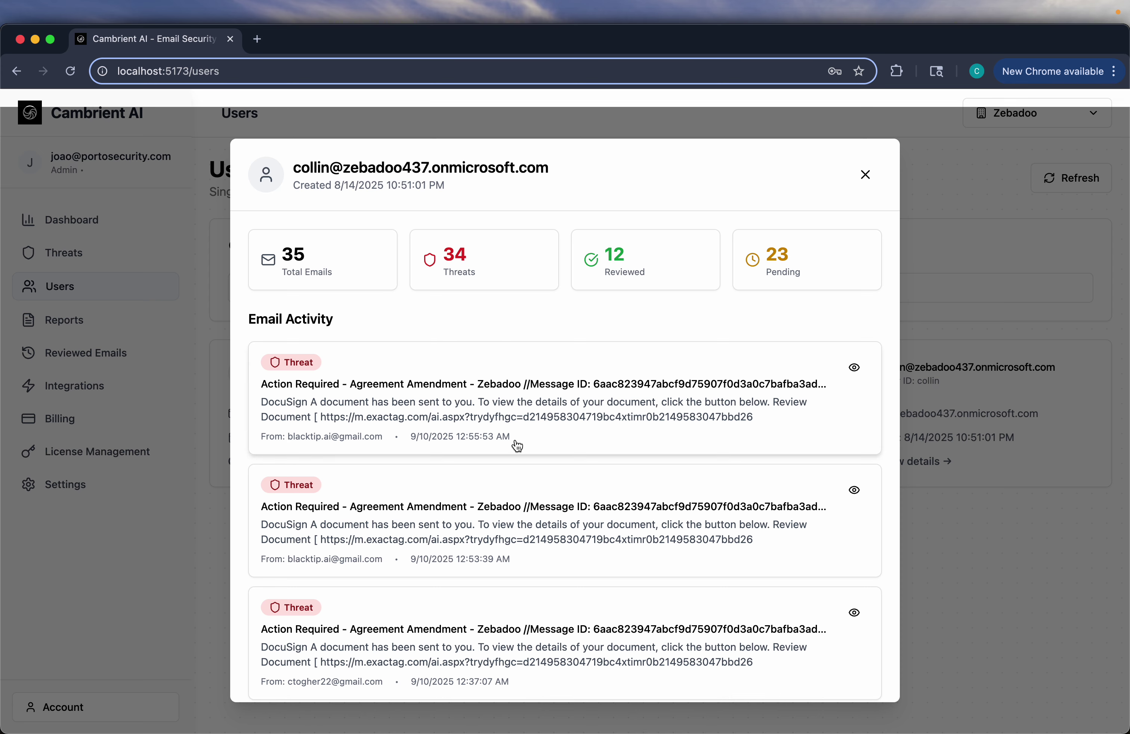
scroll(520, 458, down, 3)
scroll(520, 457, up, 1)
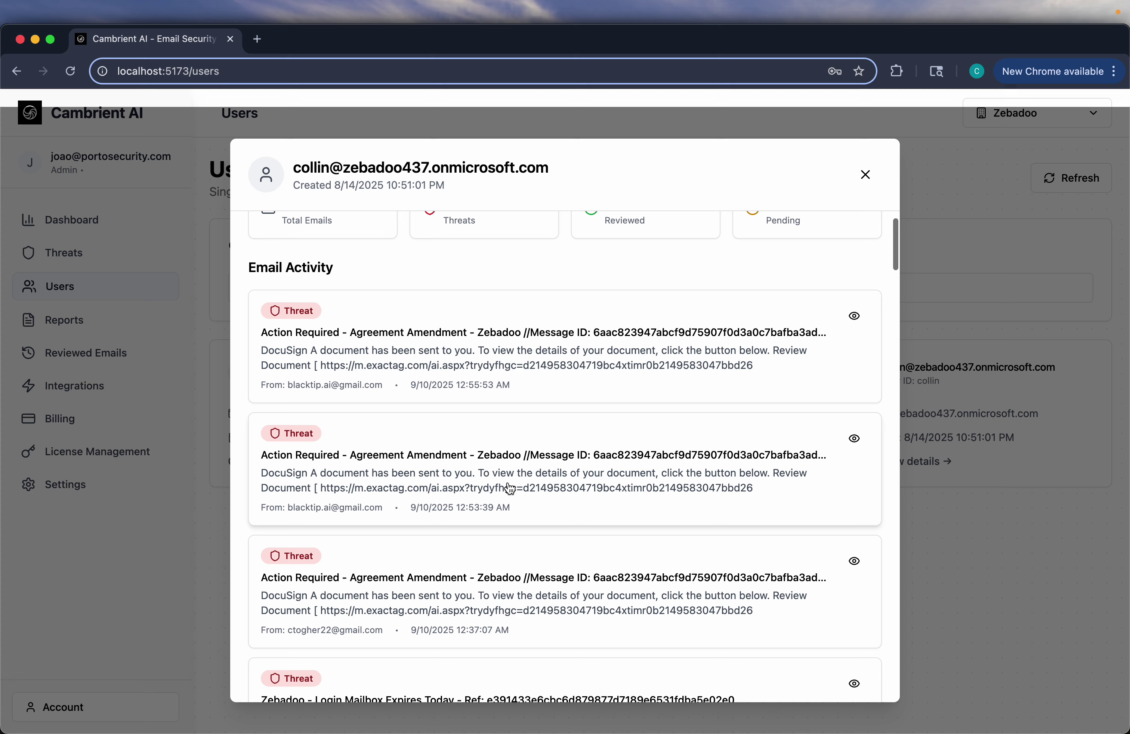
click(526, 474)
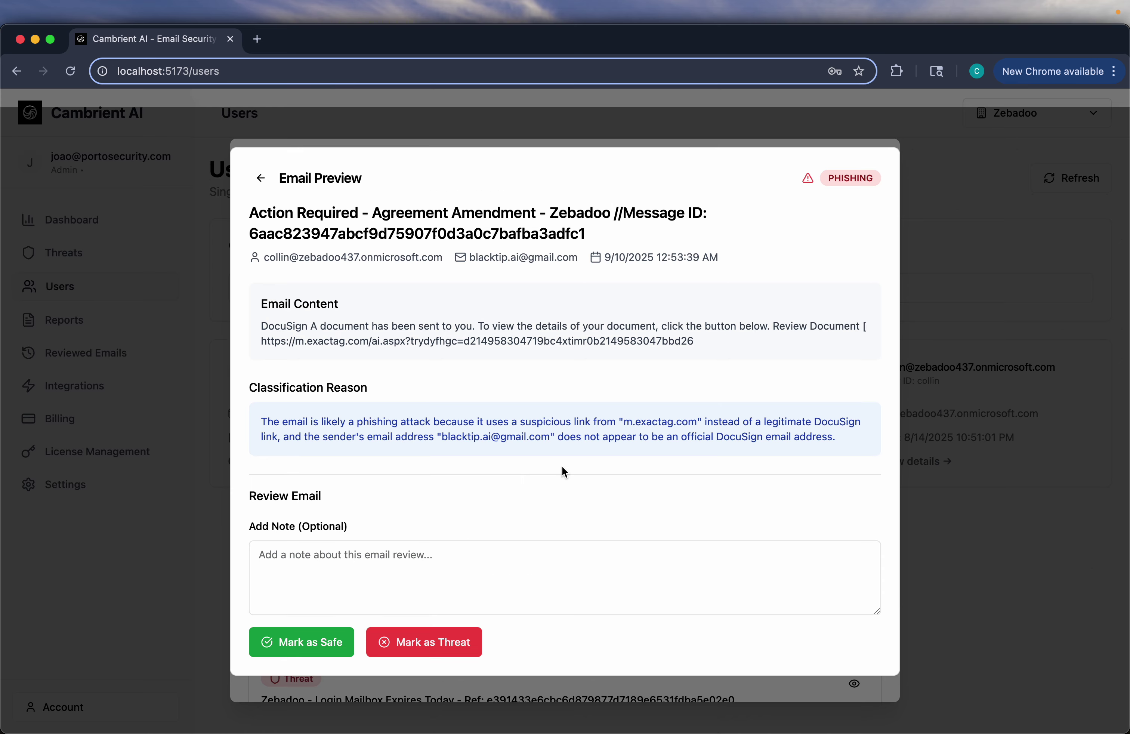
click(257, 178)
click(857, 179)
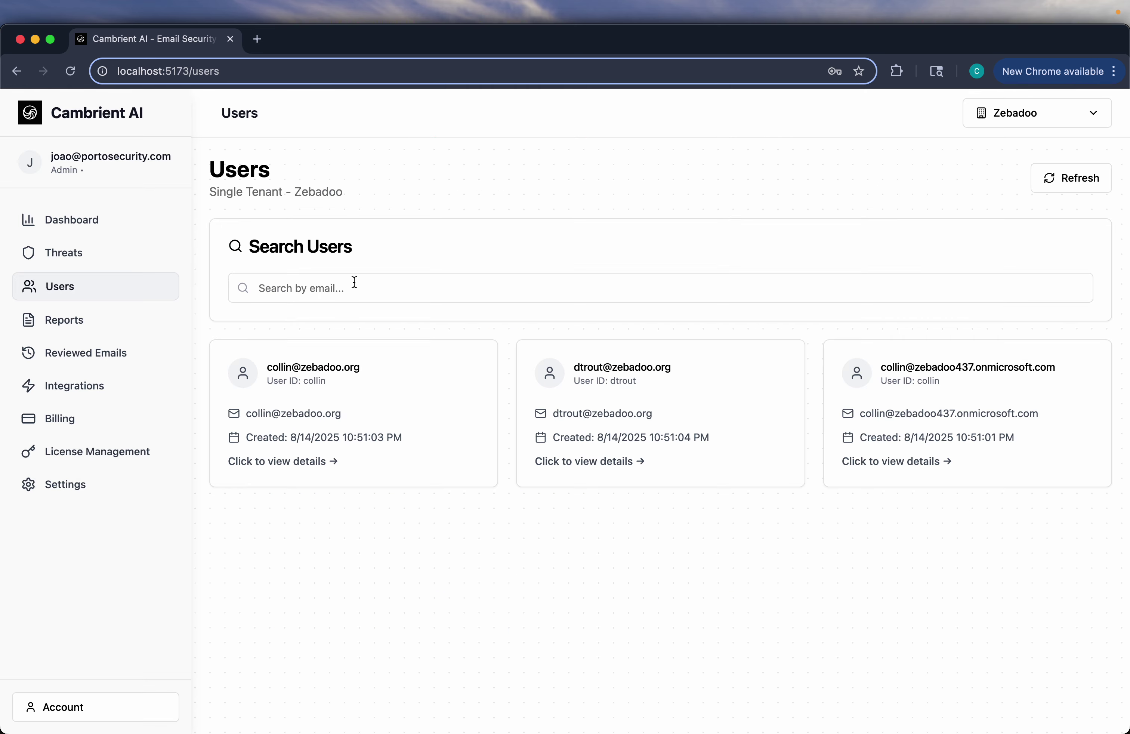
Step: Generate a Threats Report for 08/11/2025 to 09/10/2025 and examine its summary and email activity chart
click(93, 329)
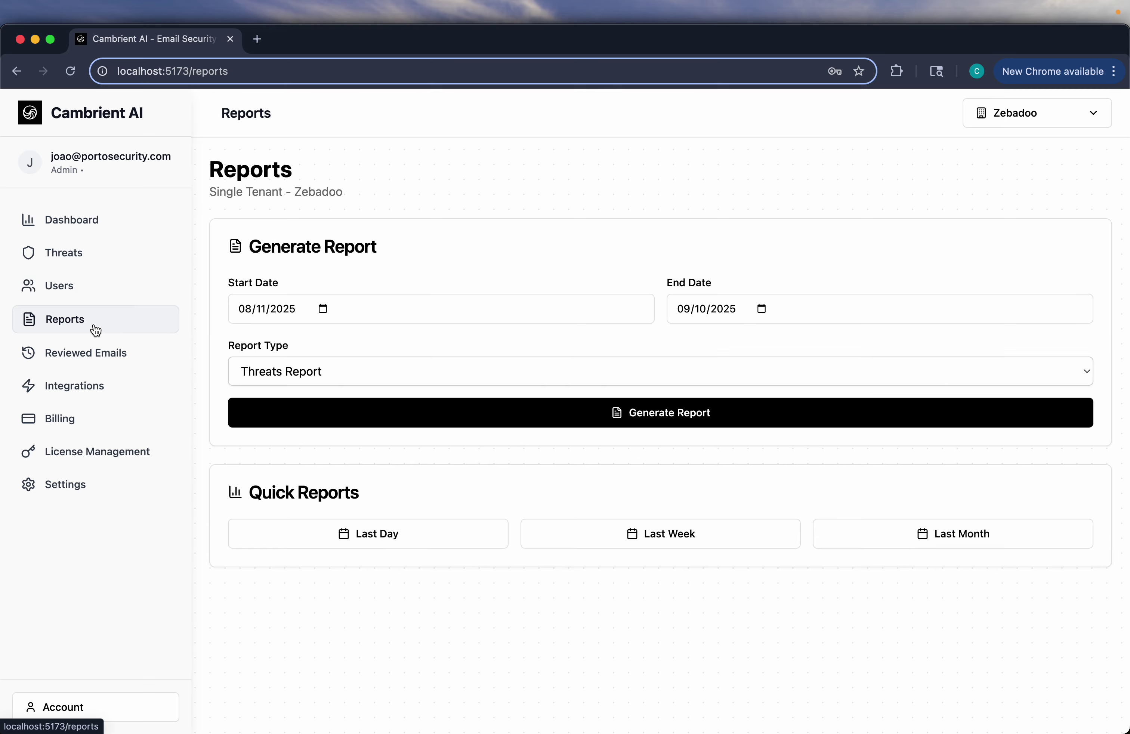
click(591, 412)
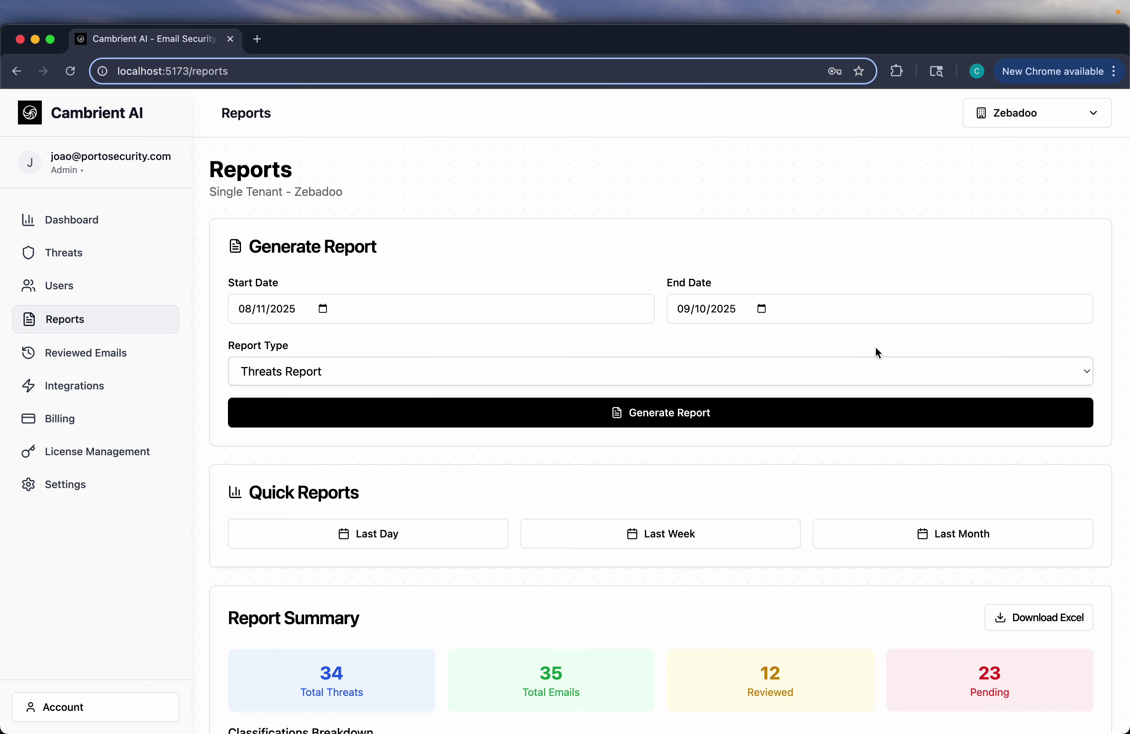
scroll(850, 453, down, 6)
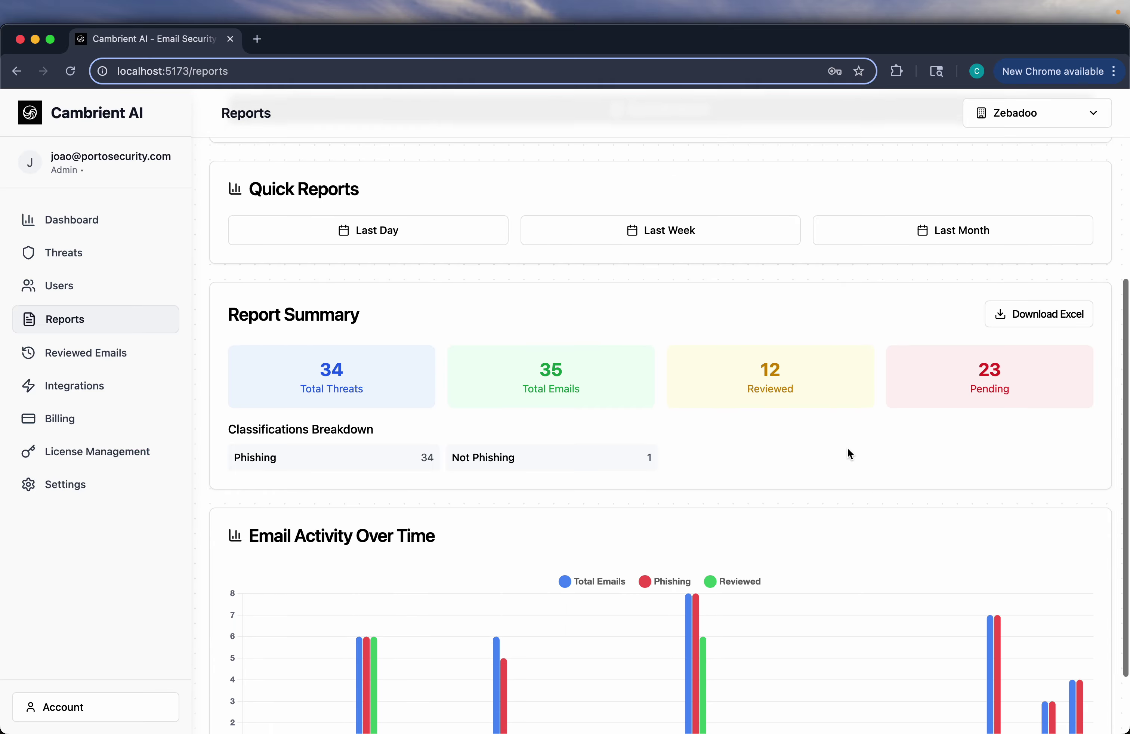
scroll(849, 453, down, 2)
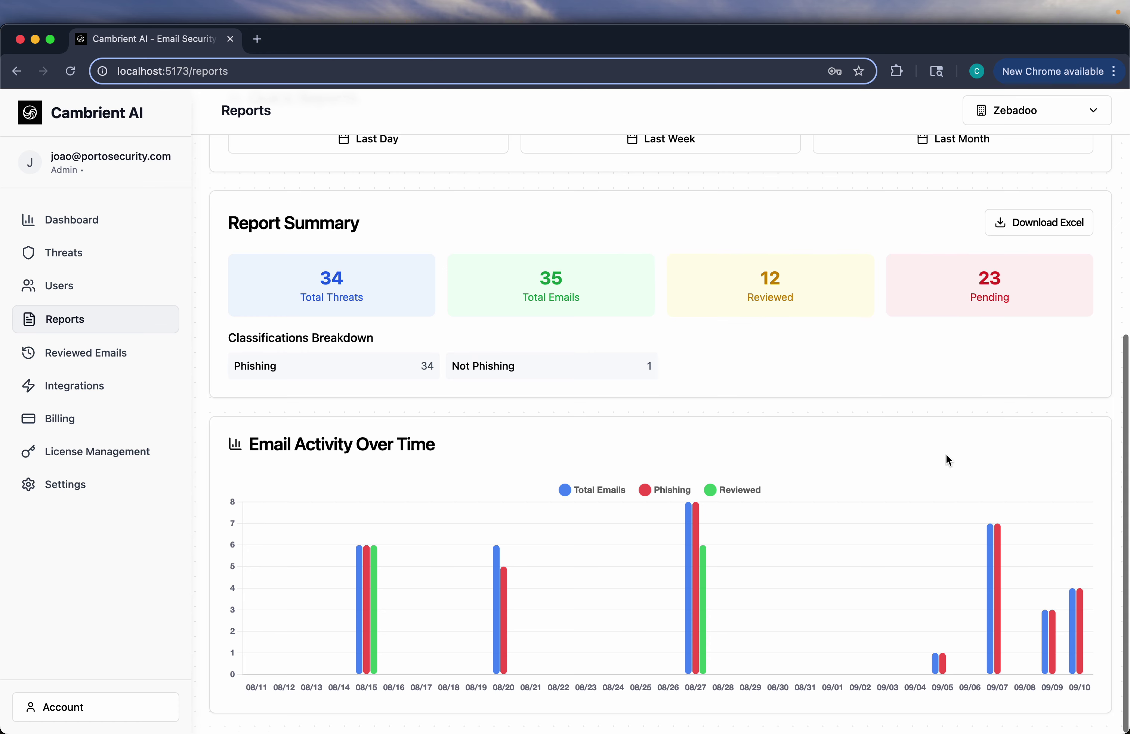
Step: Generate the quick reports for the last week and for the last day
scroll(946, 454, up, 7)
scroll(943, 429, down, 6)
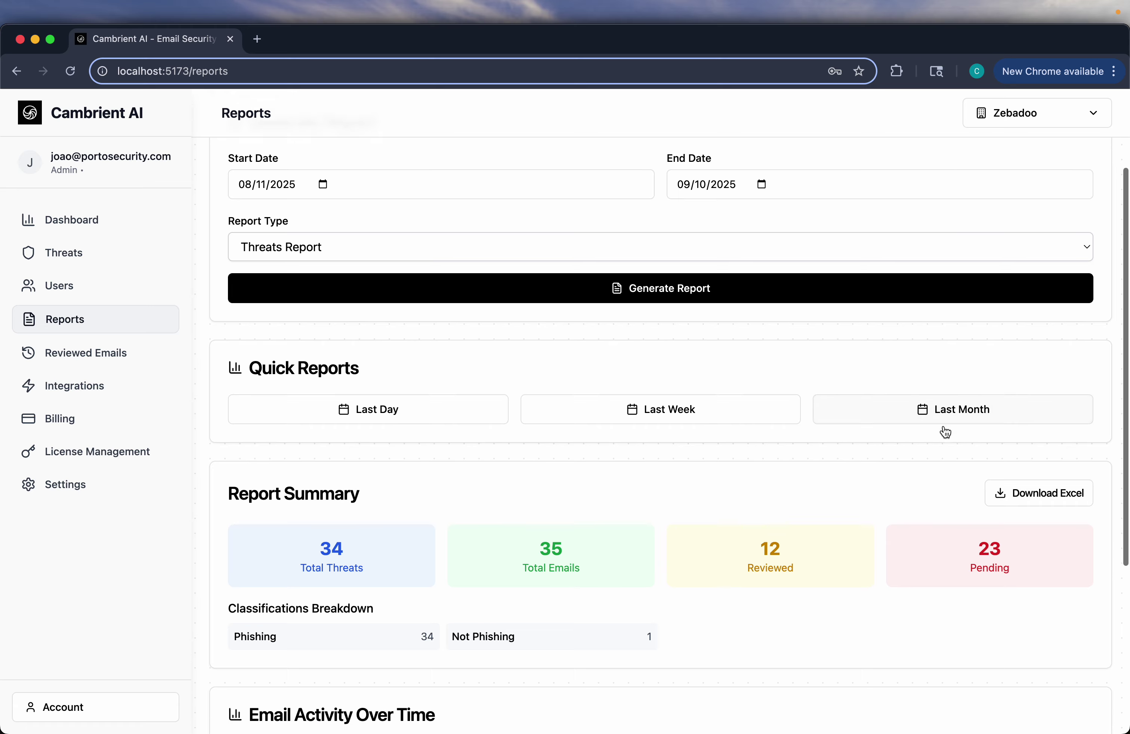
click(713, 162)
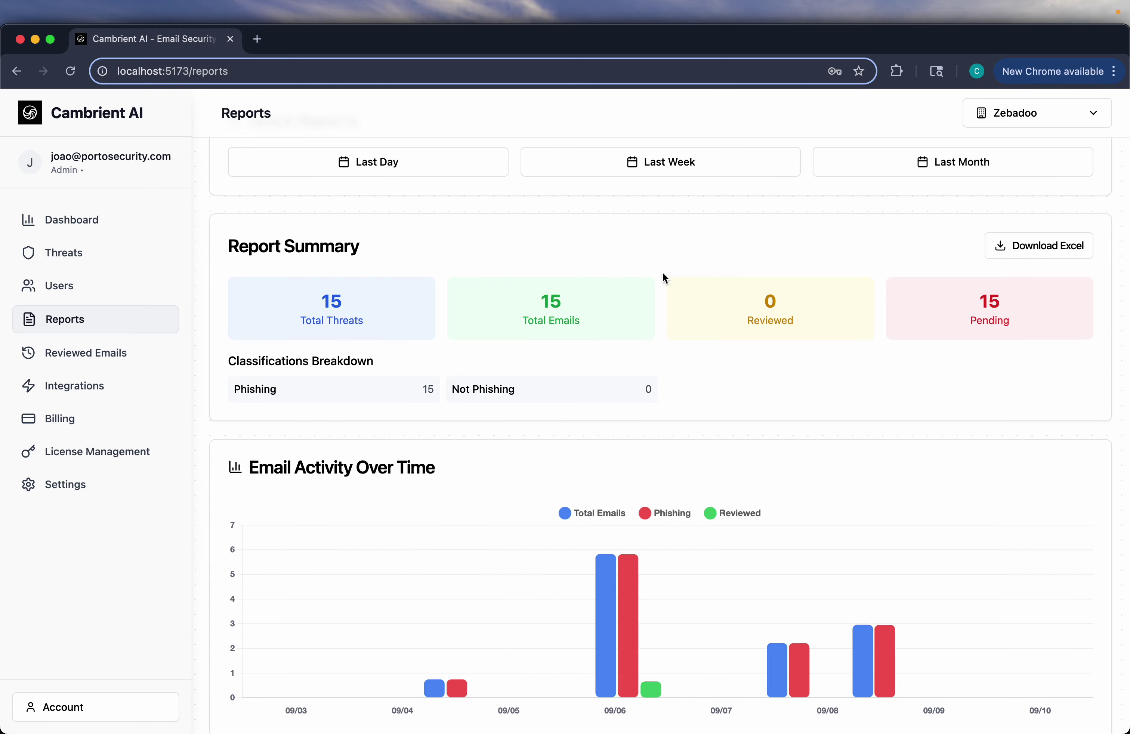
click(434, 166)
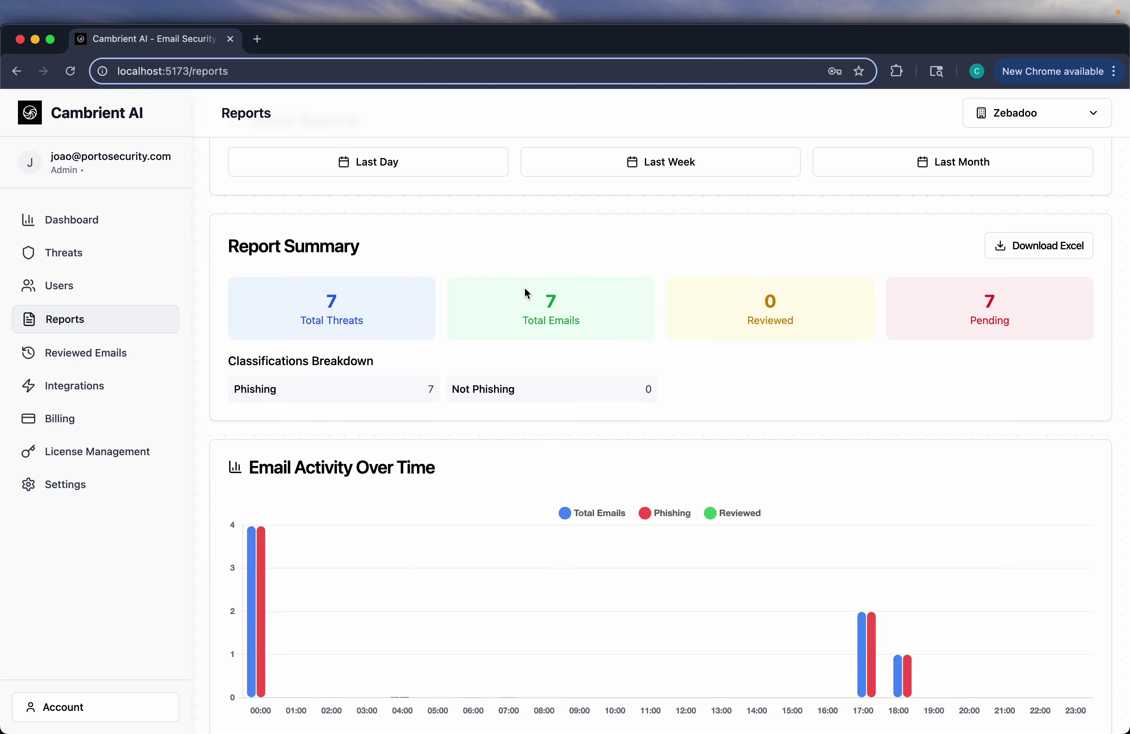
Step: Show the reviewed emails of the Blacktip Security tenant
click(78, 360)
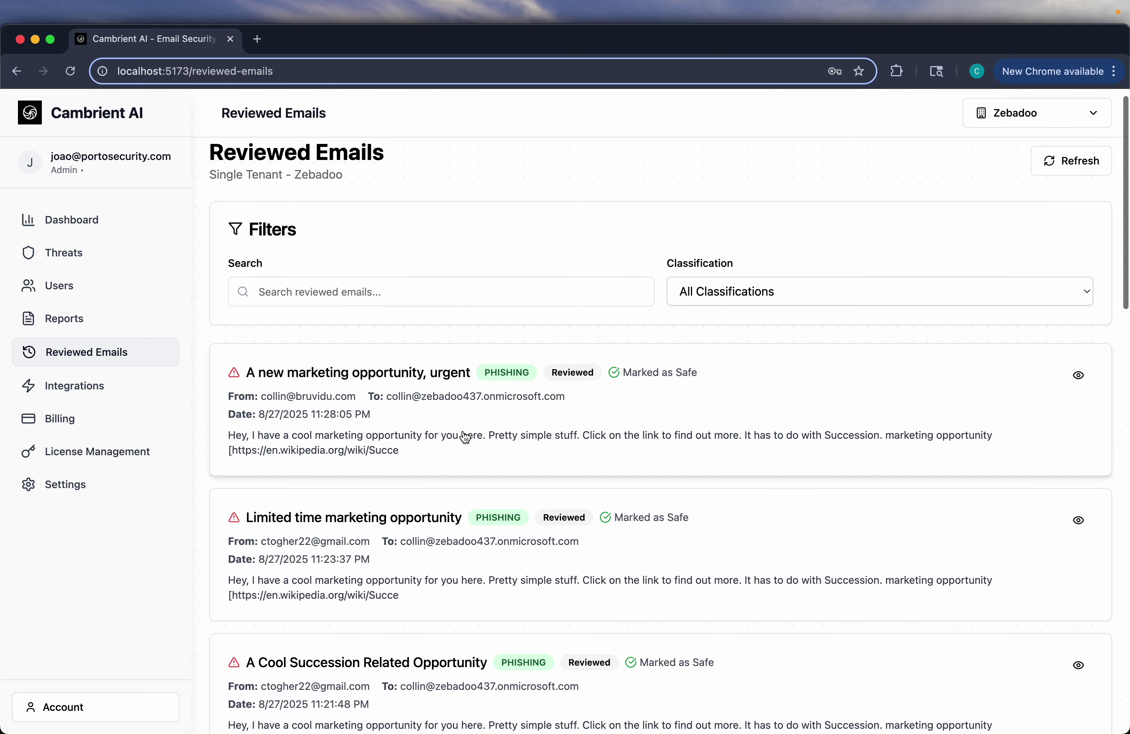
click(994, 115)
click(1001, 179)
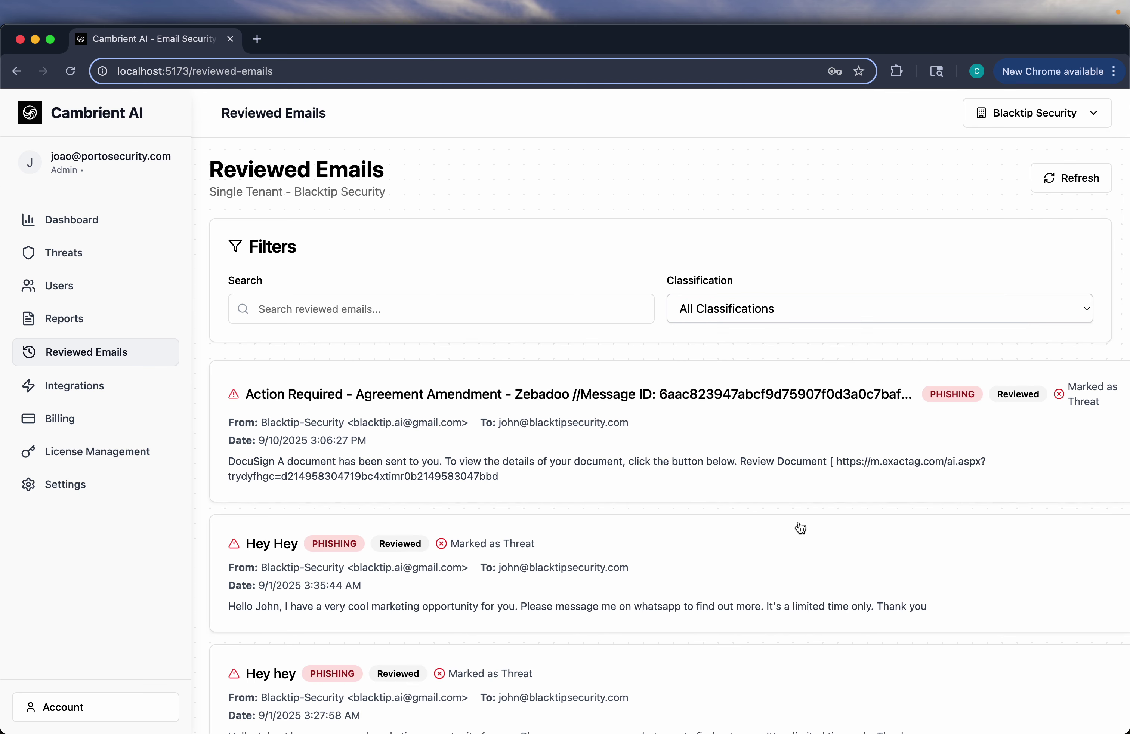
Step: Examine the reviewed Agreement Amendment email and its review editing form, and close the preview without saving changes
click(883, 457)
scroll(441, 561, down, 1)
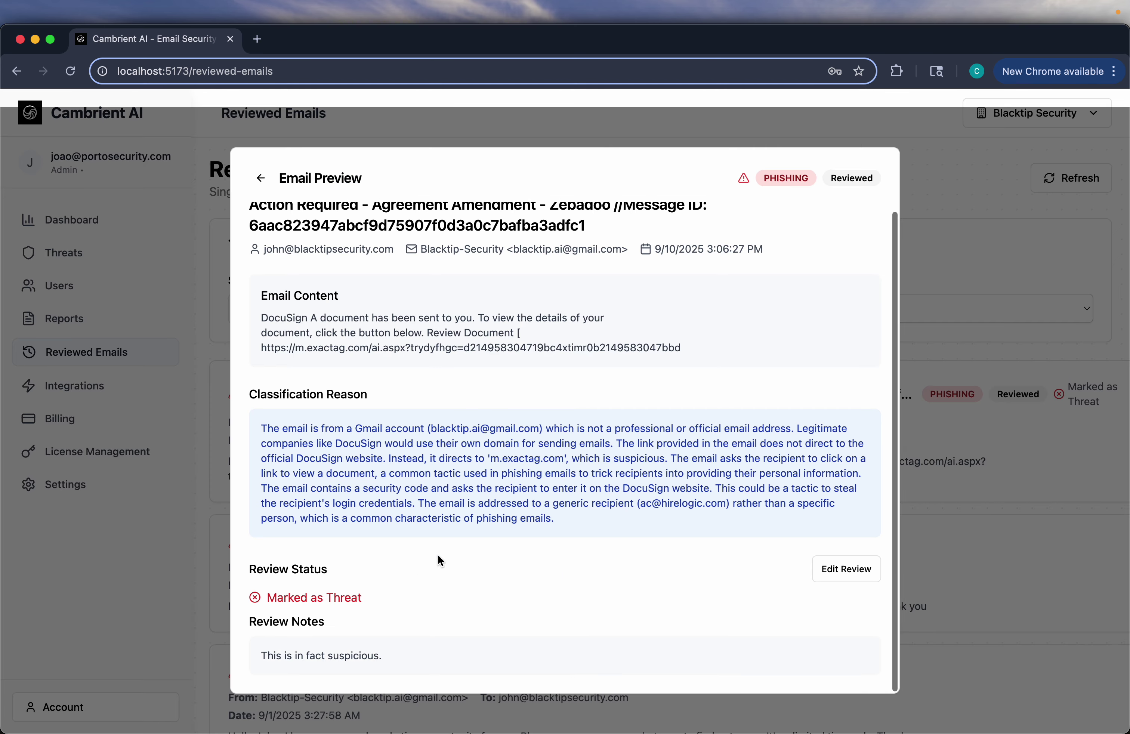
click(846, 568)
scroll(679, 582, down, 3)
scroll(680, 581, up, 4)
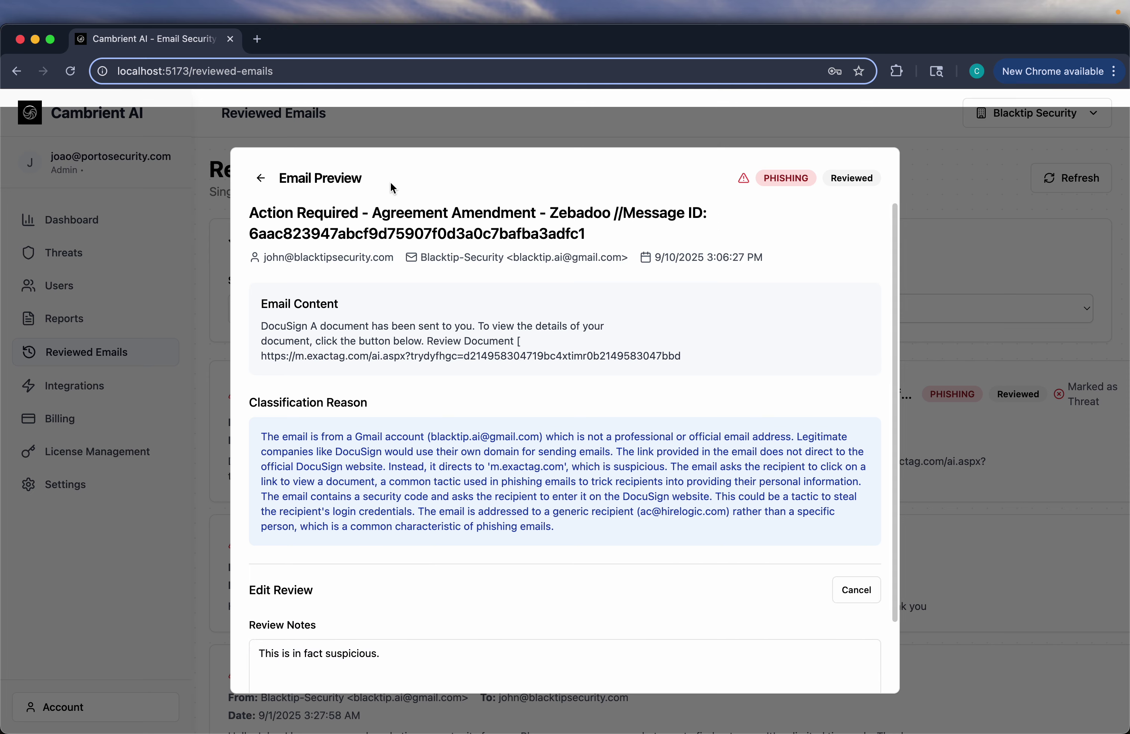
click(262, 179)
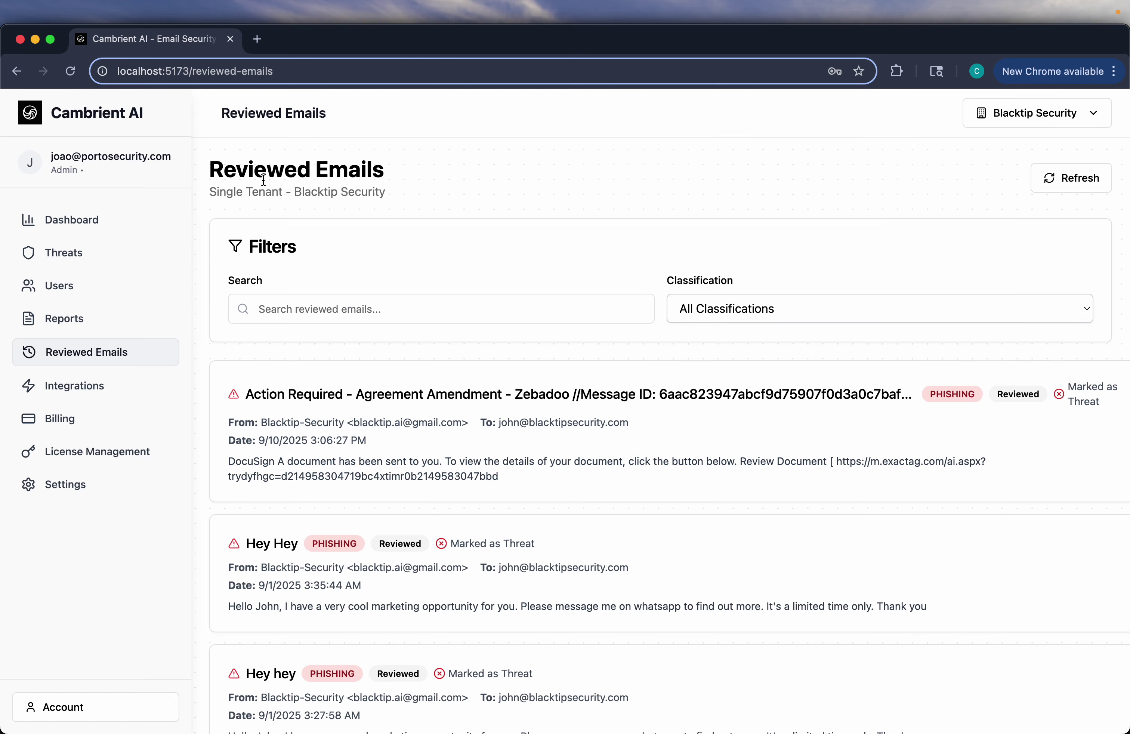
Step: Examine the available PSA and email service integrations and the API documentation
click(87, 385)
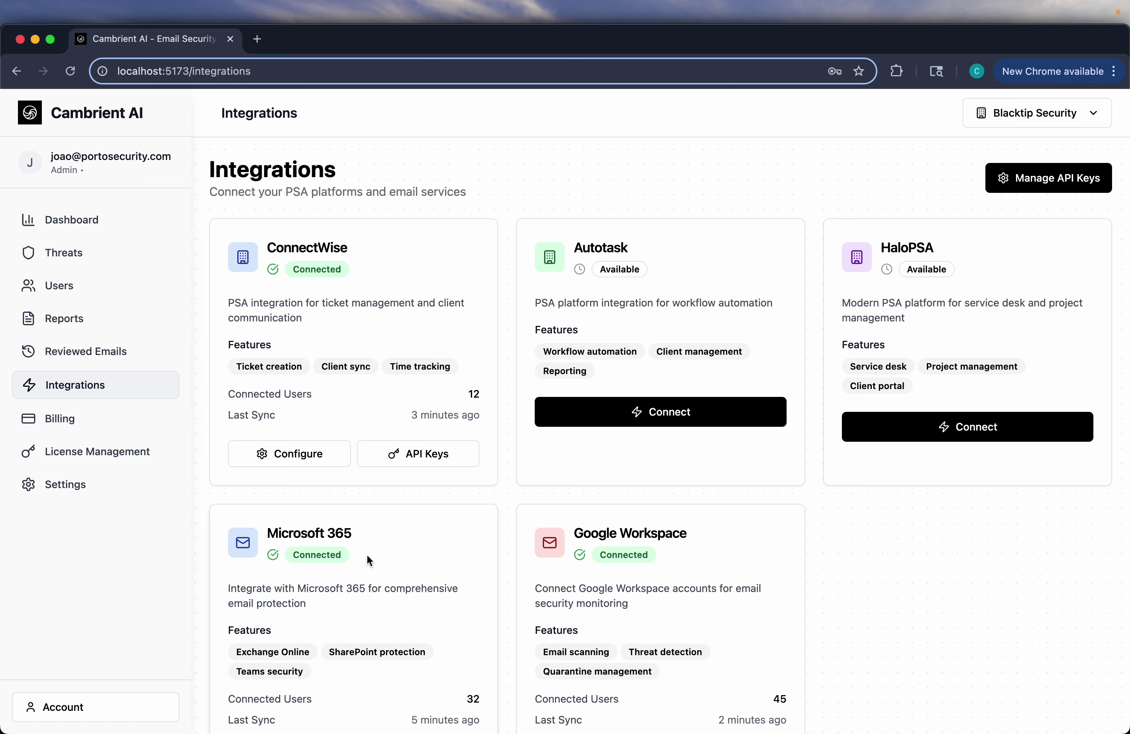
scroll(366, 555, down, 5)
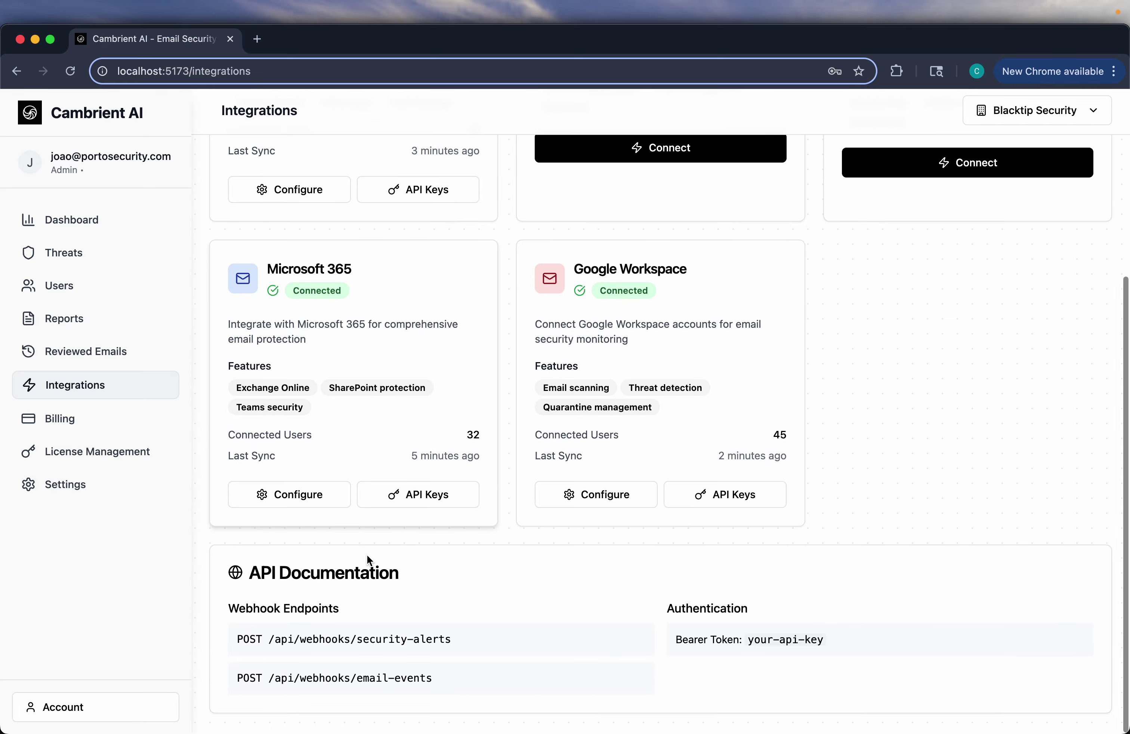
scroll(367, 557, up, 5)
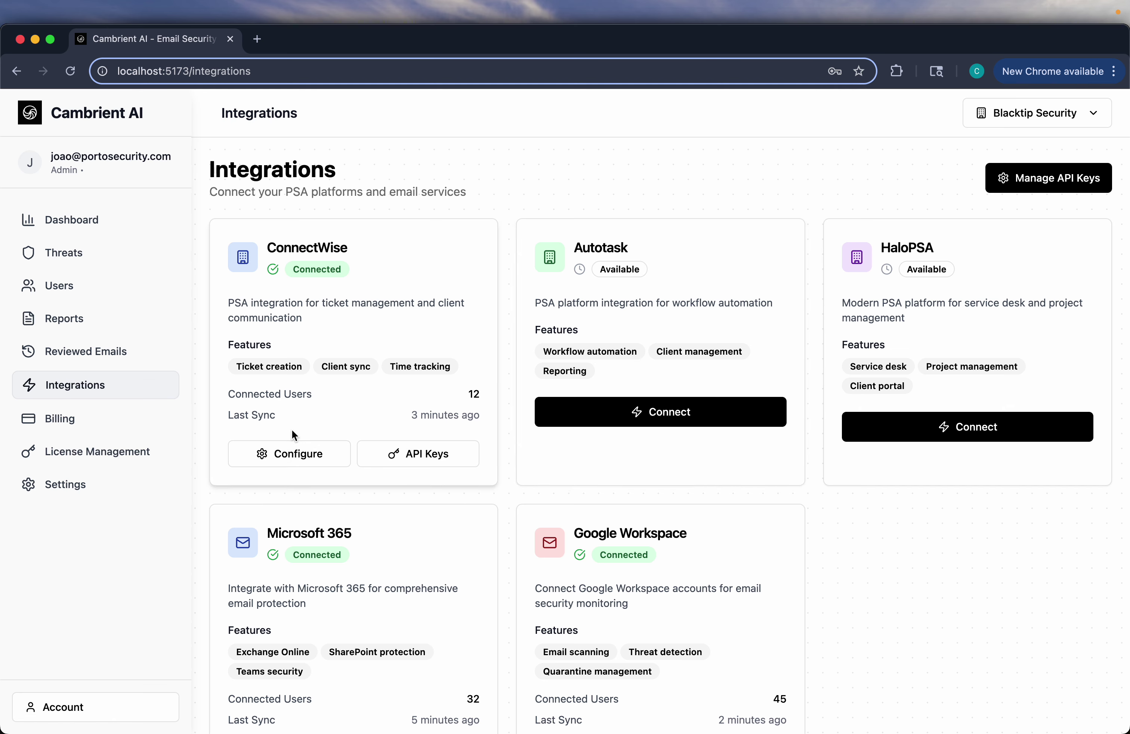
Step: Examine the billing overview, including the tenant breakdown and recent payments
click(86, 421)
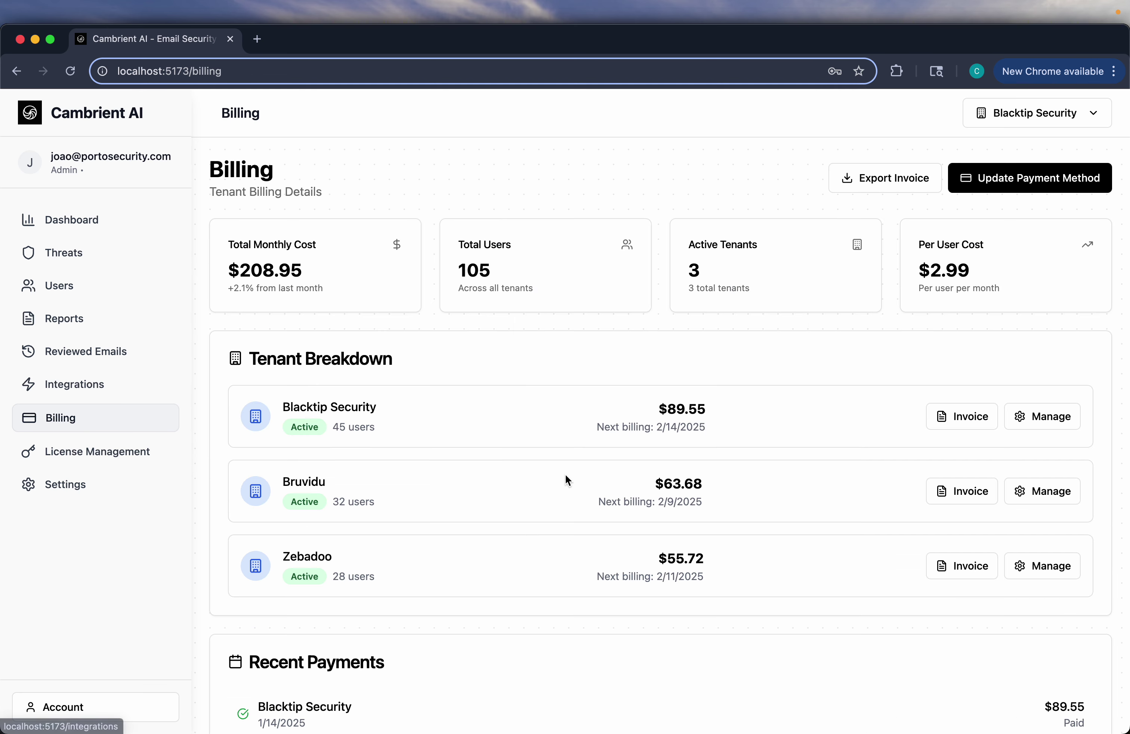
scroll(566, 475, down, 2)
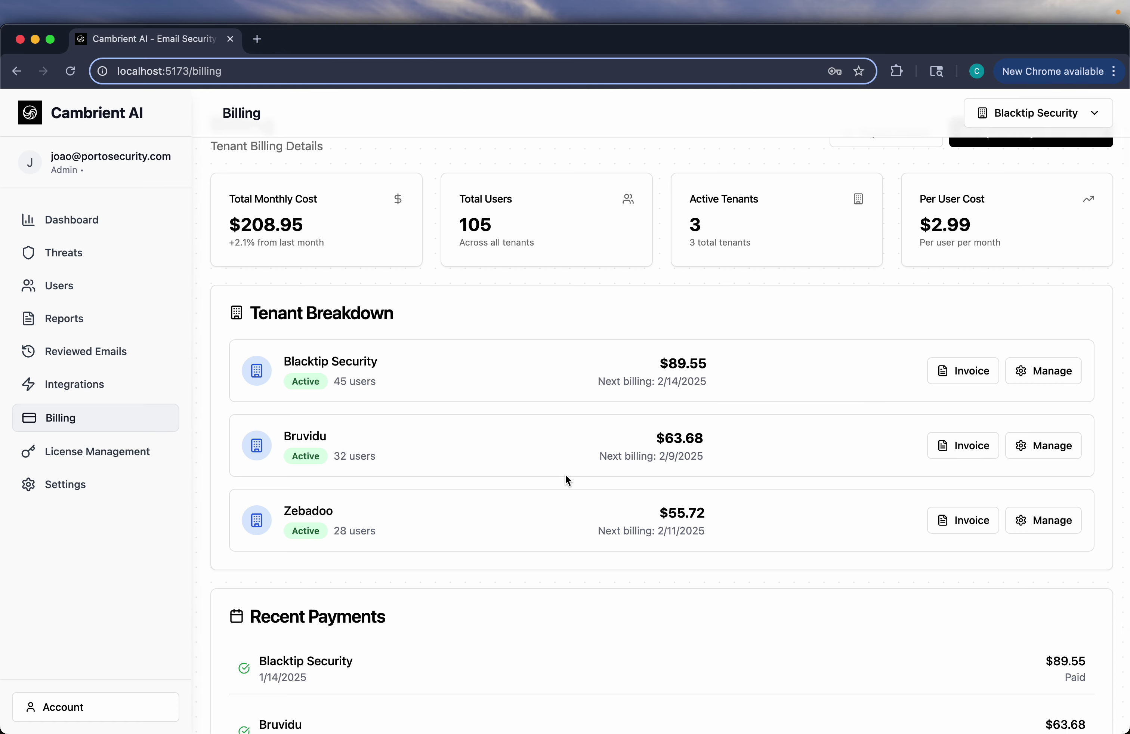
scroll(565, 474, down, 5)
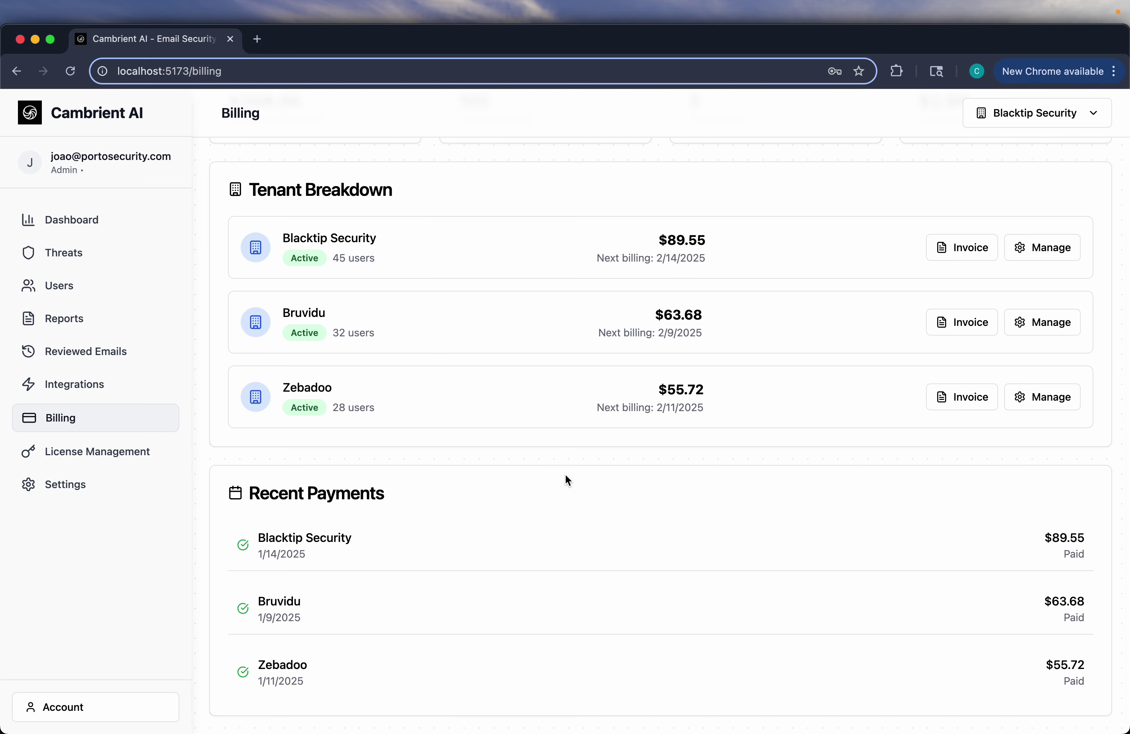
scroll(566, 474, up, 6)
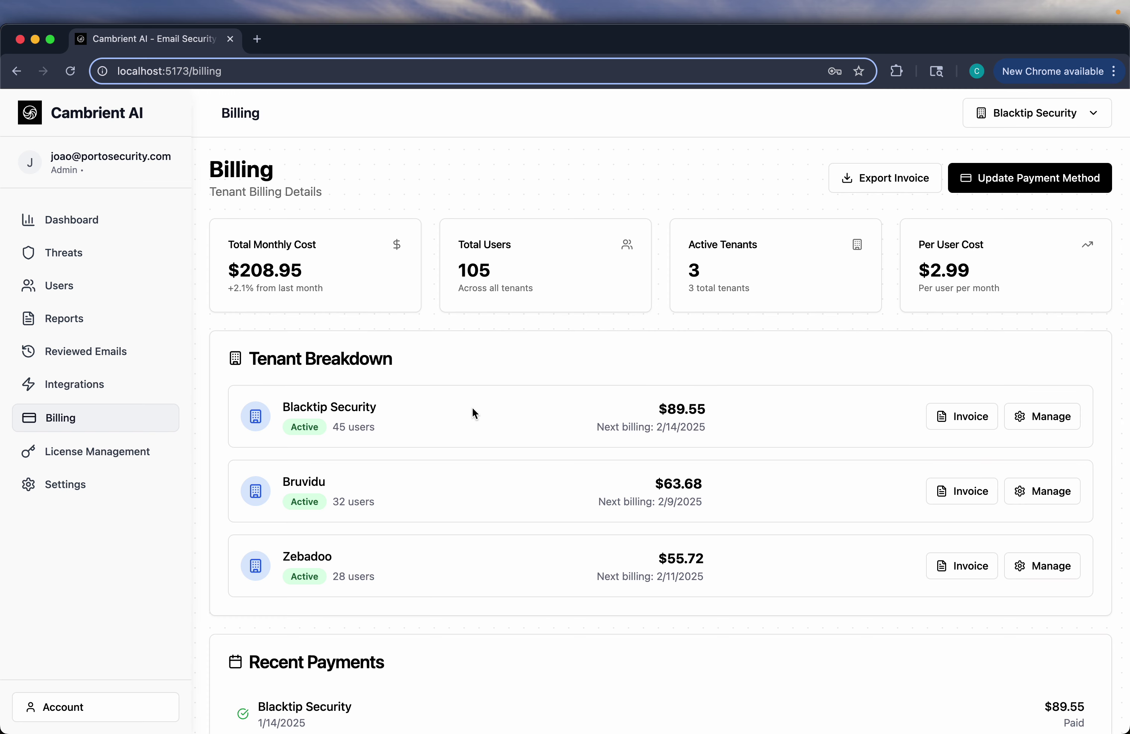
drag(472, 407, 466, 131)
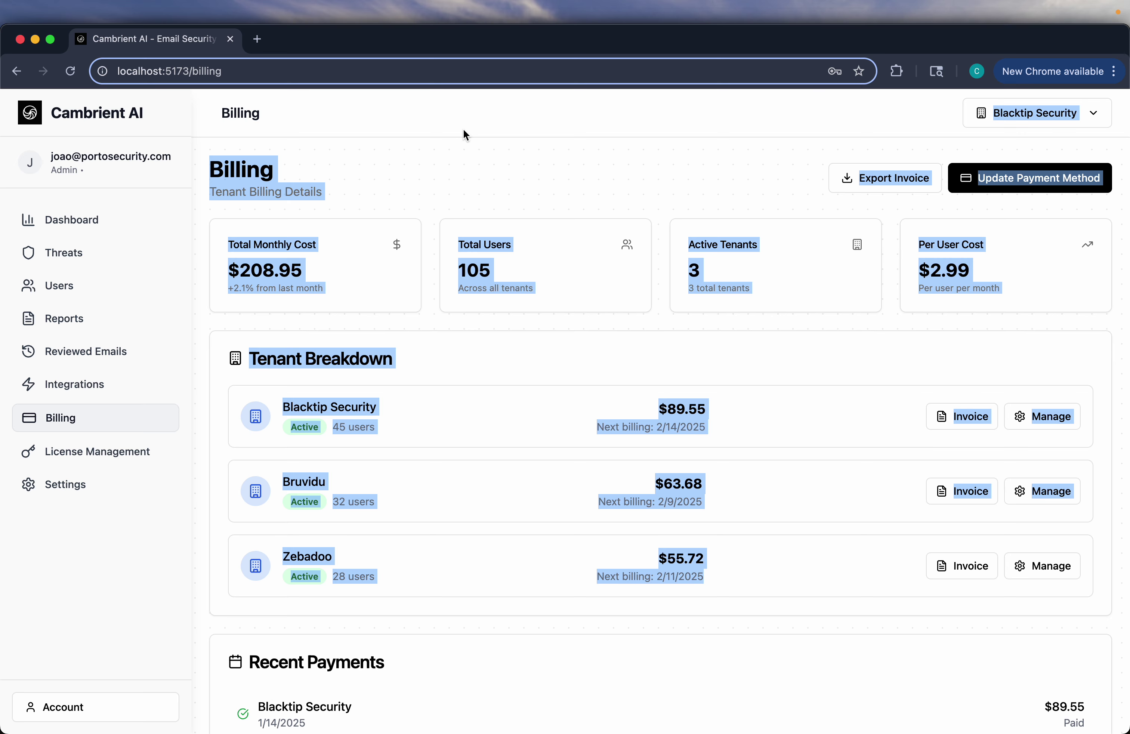
Step: Check the recent payments on the billing page, and show License Management for All Tenants
click(542, 592)
scroll(541, 593, down, 4)
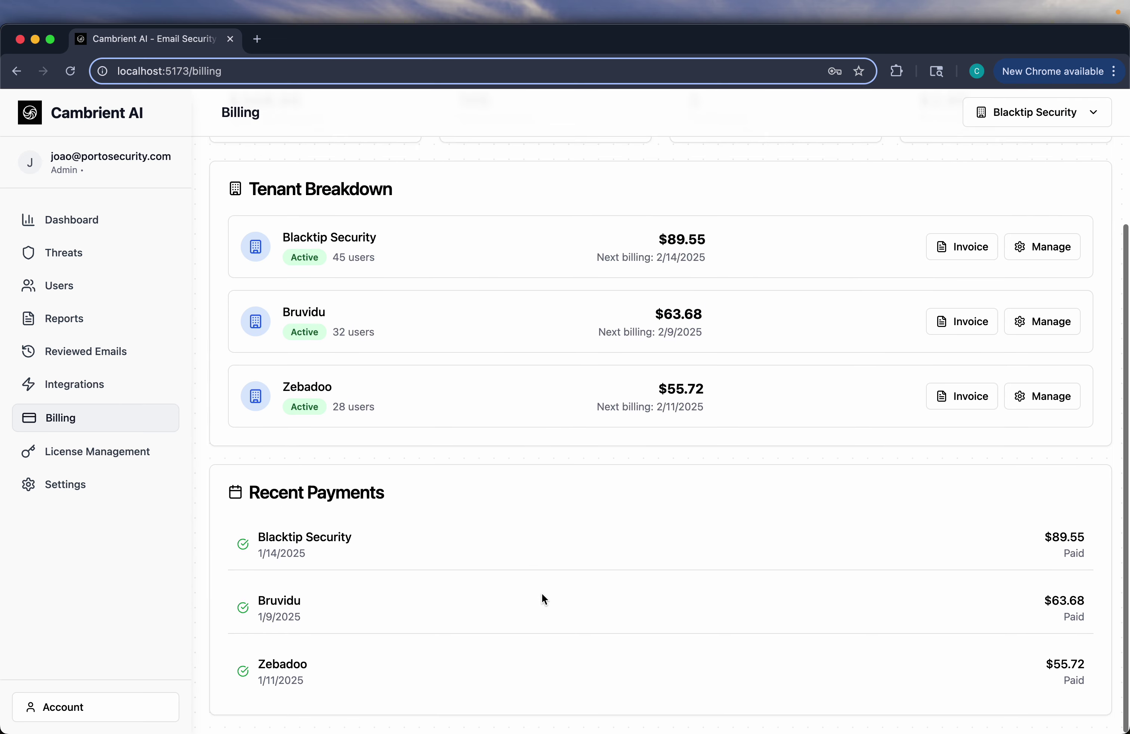
click(96, 450)
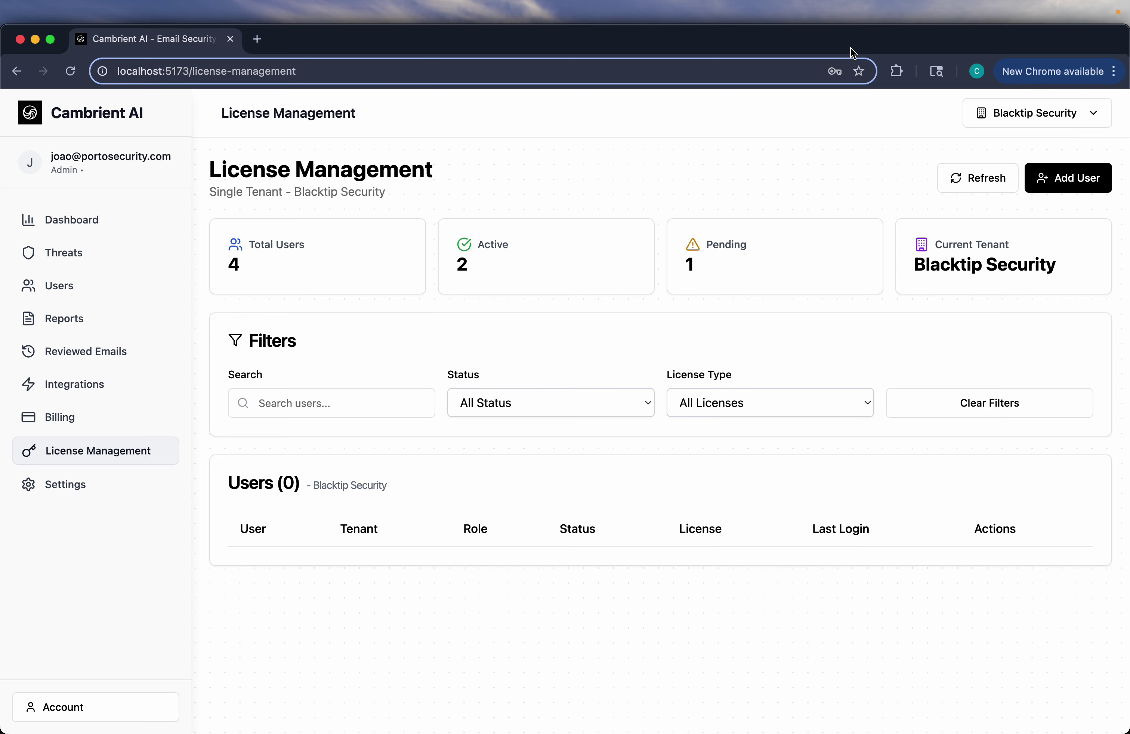
click(1005, 115)
click(1013, 148)
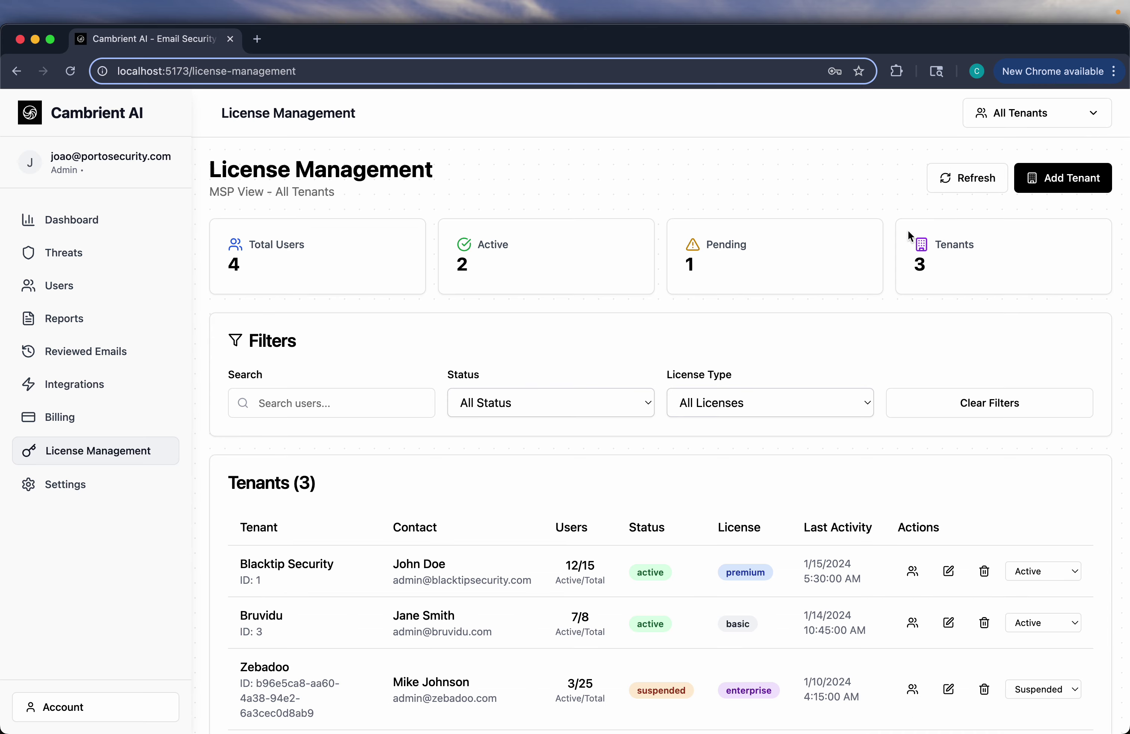
Step: Examine the tenants list in License Management, including each tenant's contact, users, status, license and available actions
scroll(574, 644, down, 2)
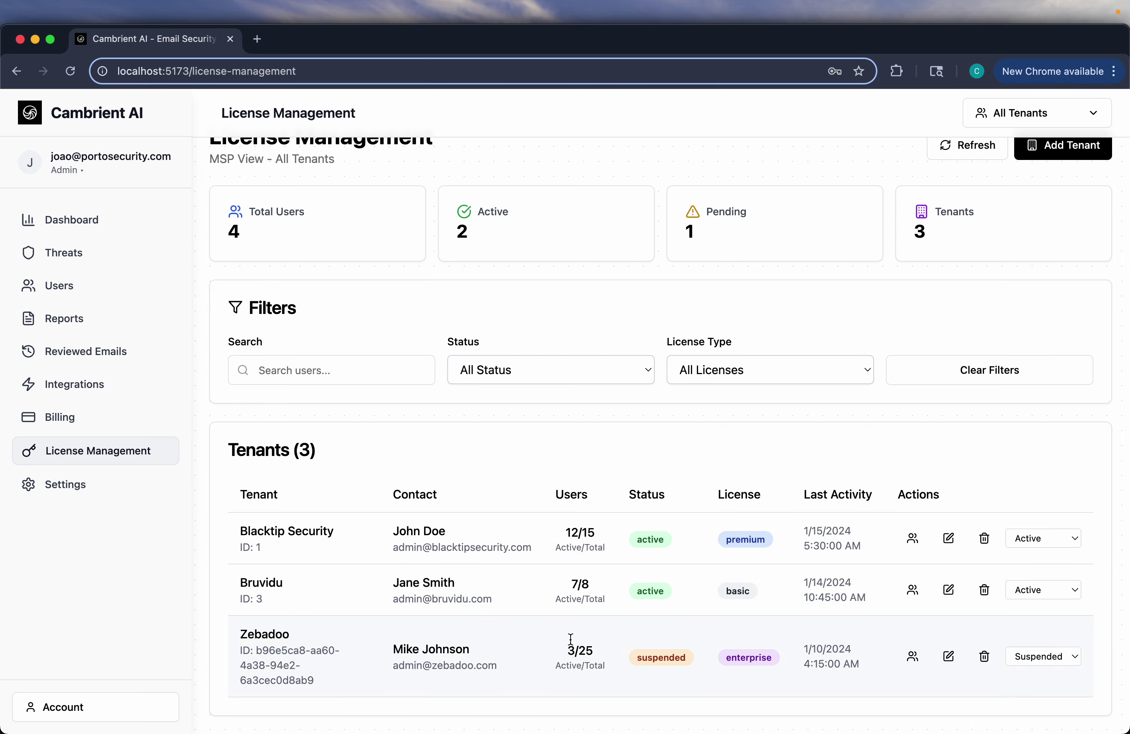
scroll(570, 638, up, 1)
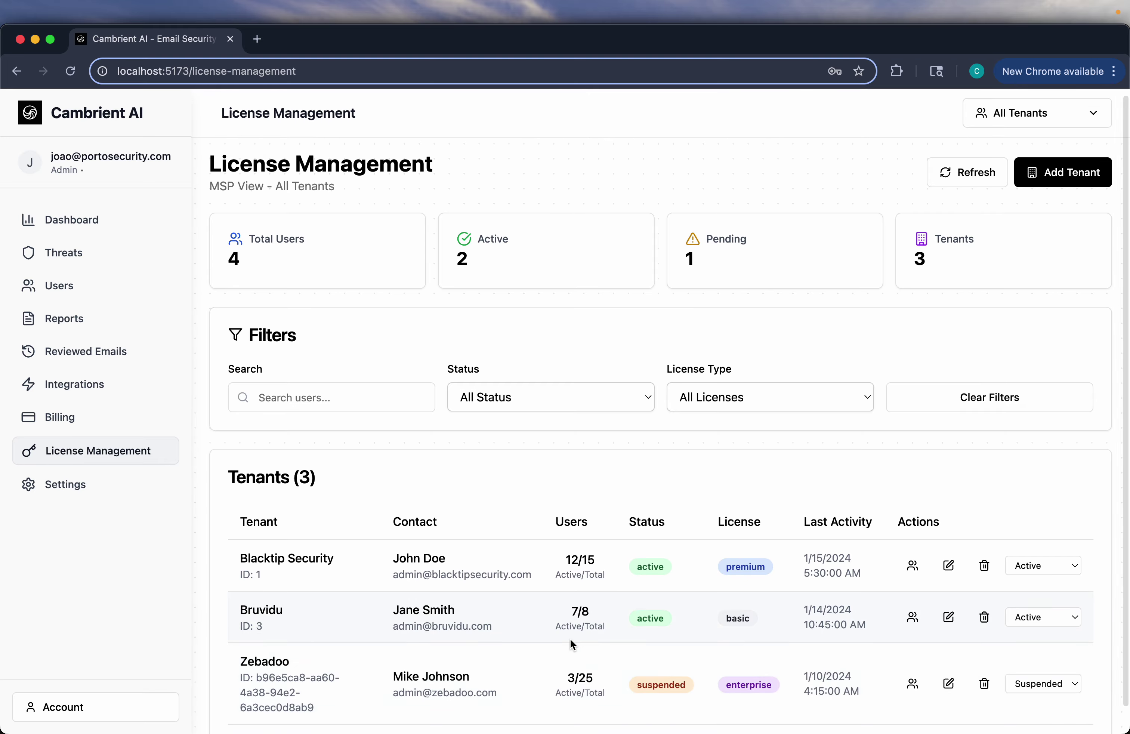
drag(516, 477, 669, 669)
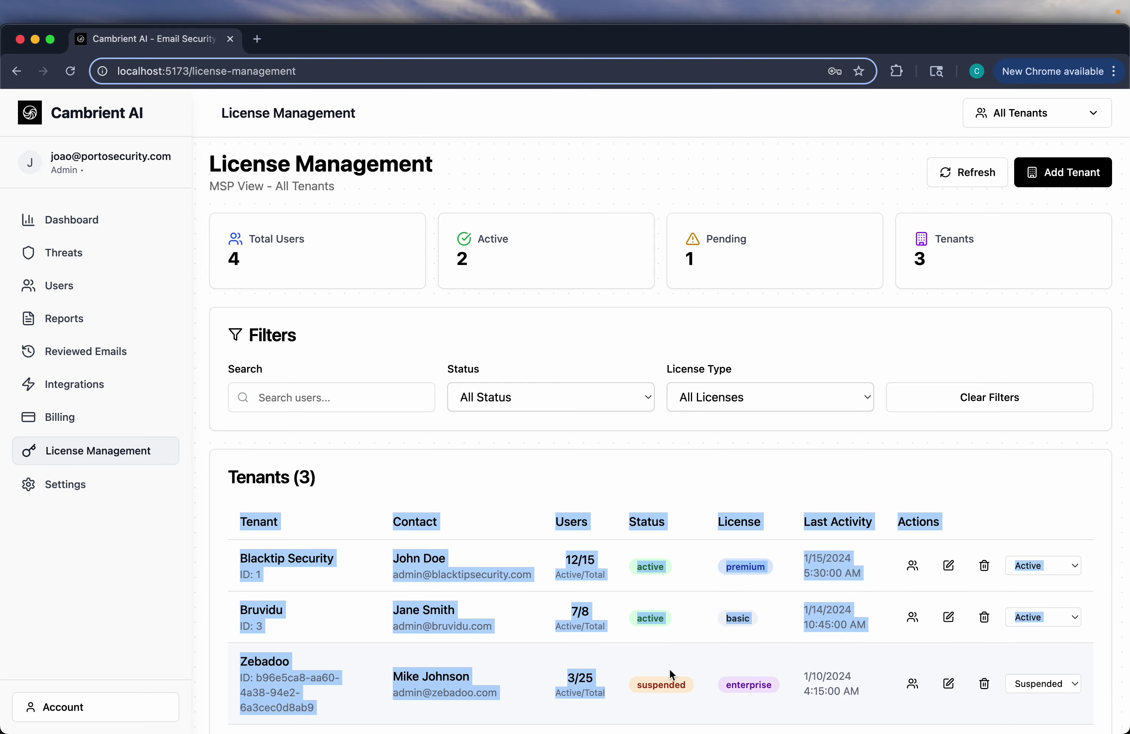
click(723, 453)
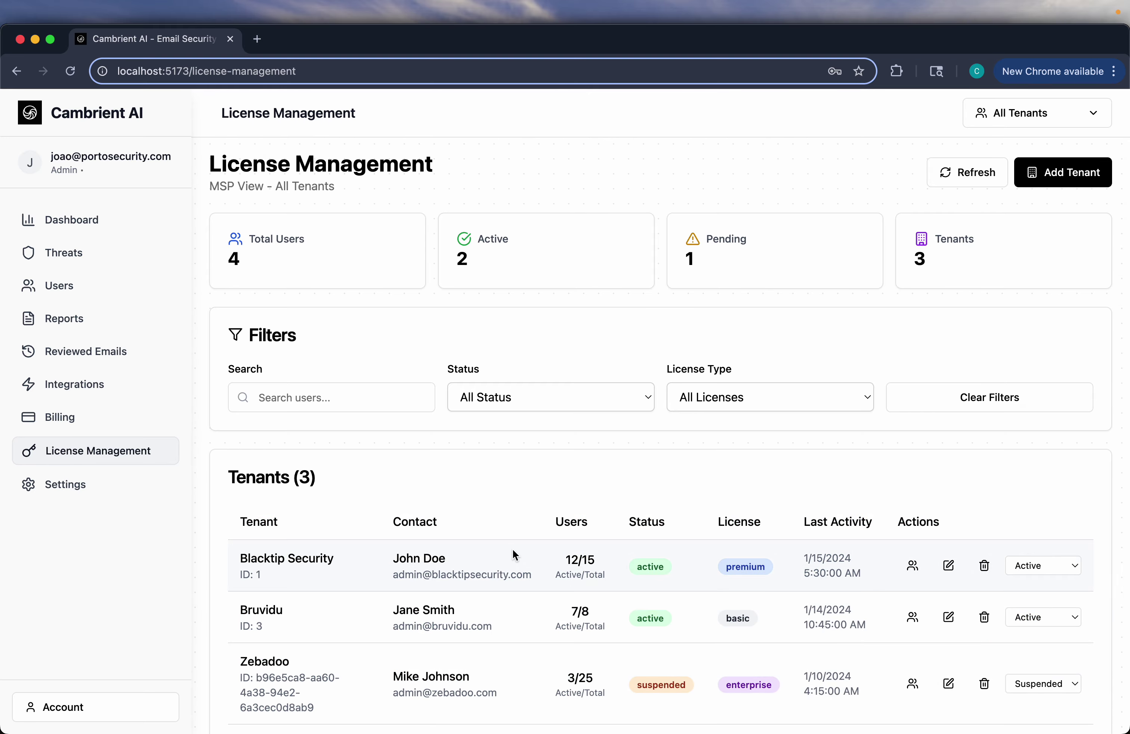
scroll(513, 544, down, 1)
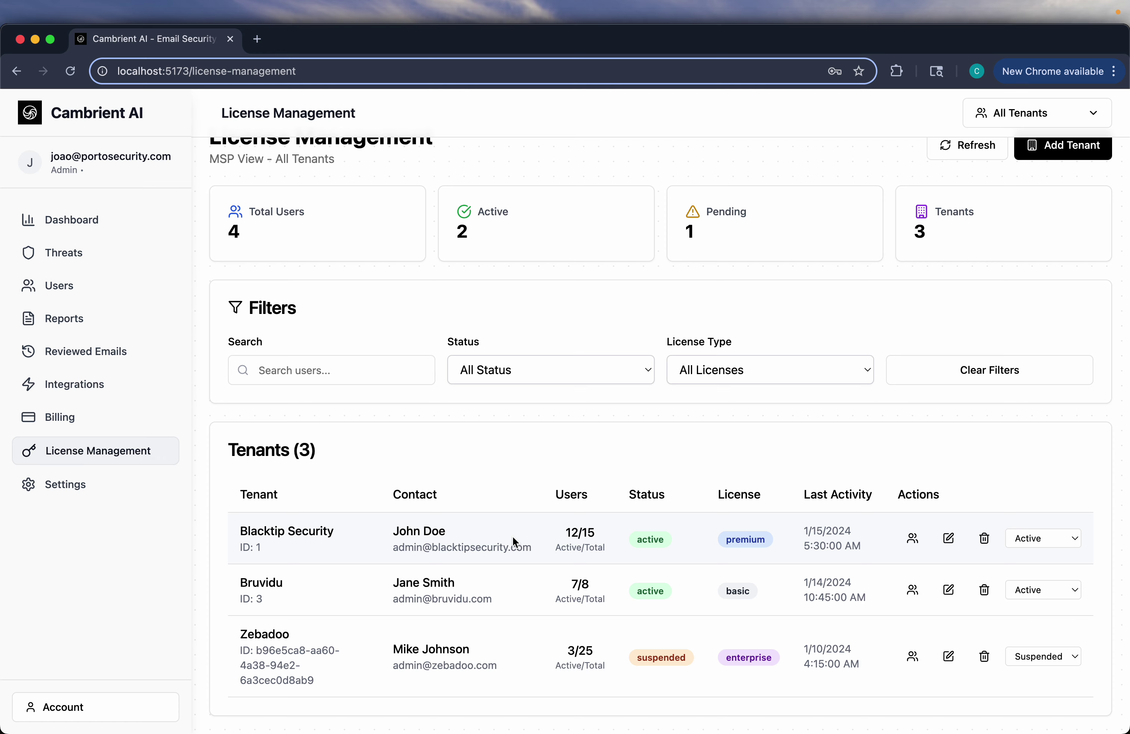
scroll(514, 538, up, 1)
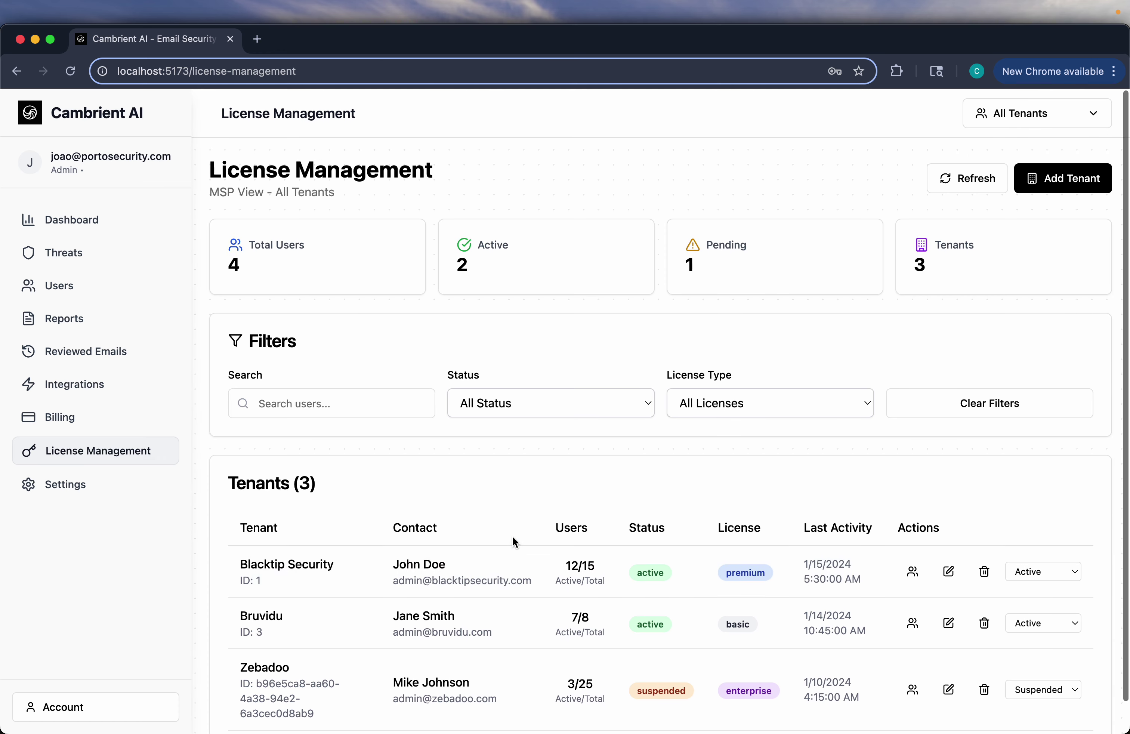
scroll(513, 536, down, 1)
Step: Examine the Settings page for all tenants, from user and tenant information through security settings to the All Tenants list
click(47, 500)
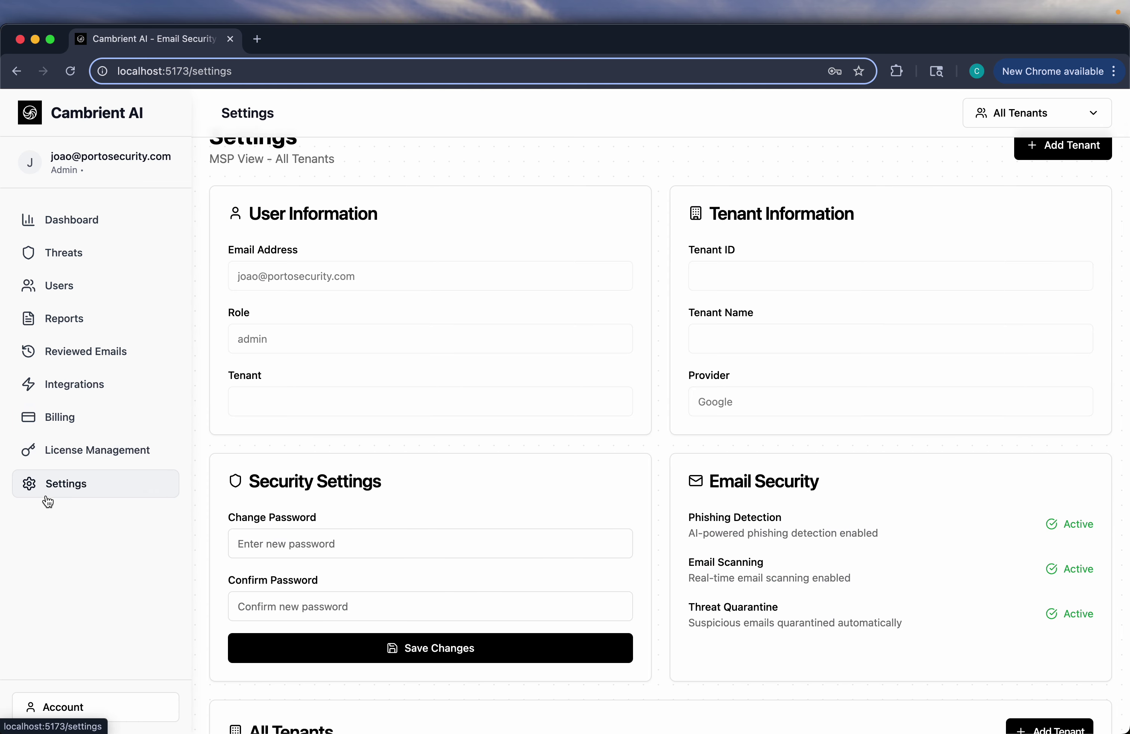
scroll(418, 324, down, 2)
scroll(419, 327, down, 10)
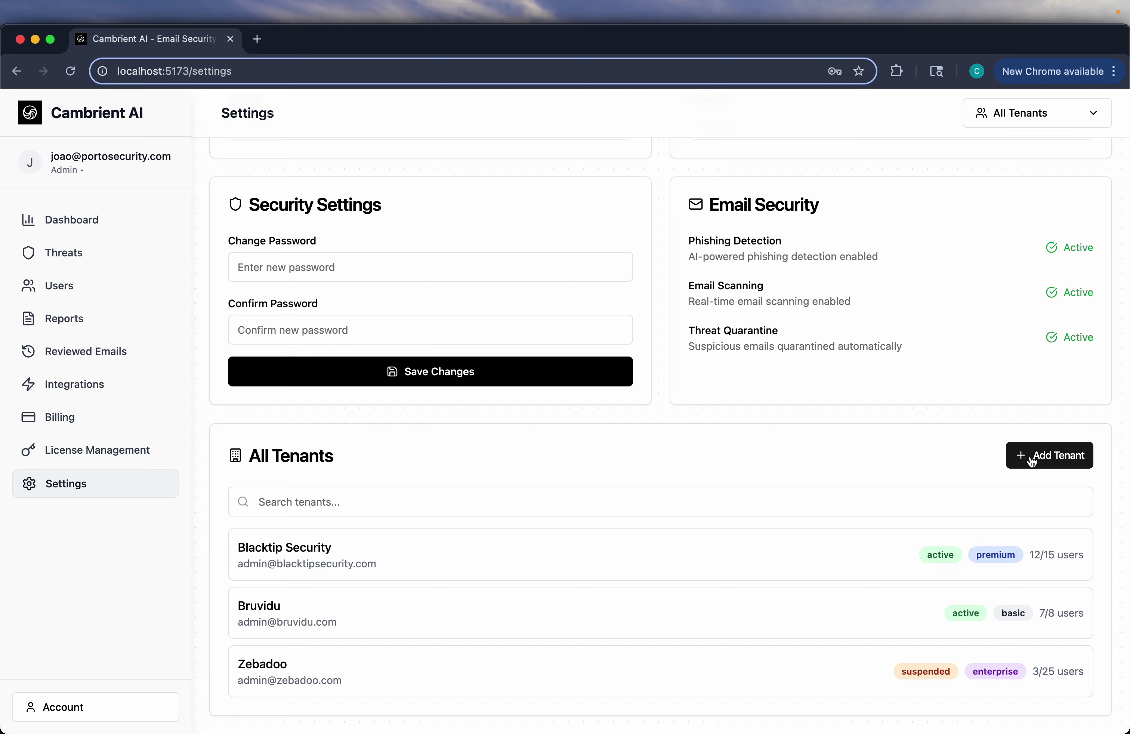
scroll(1032, 462, up, 10)
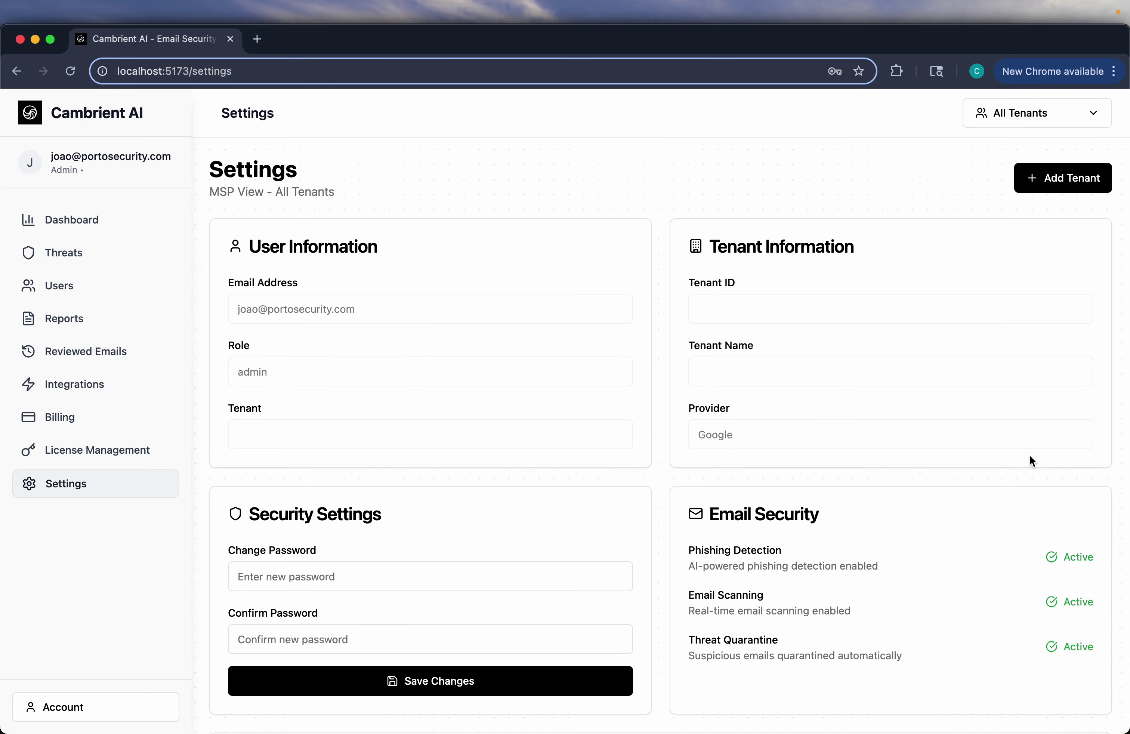